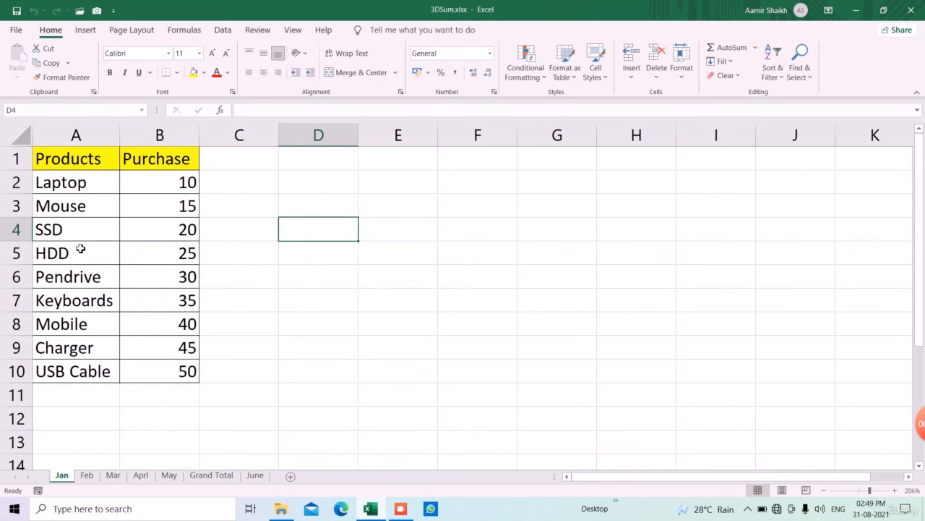
# - Browse the Feb, Mar, Apr and May sheets and the Grand Total sheet, returning to Jan
pyautogui.click(88, 476)
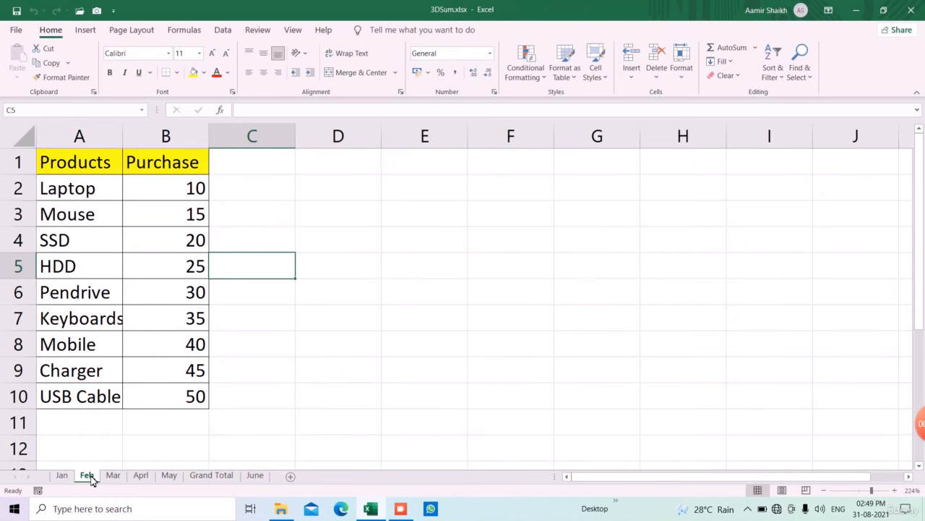
pyautogui.click(113, 478)
pyautogui.click(143, 479)
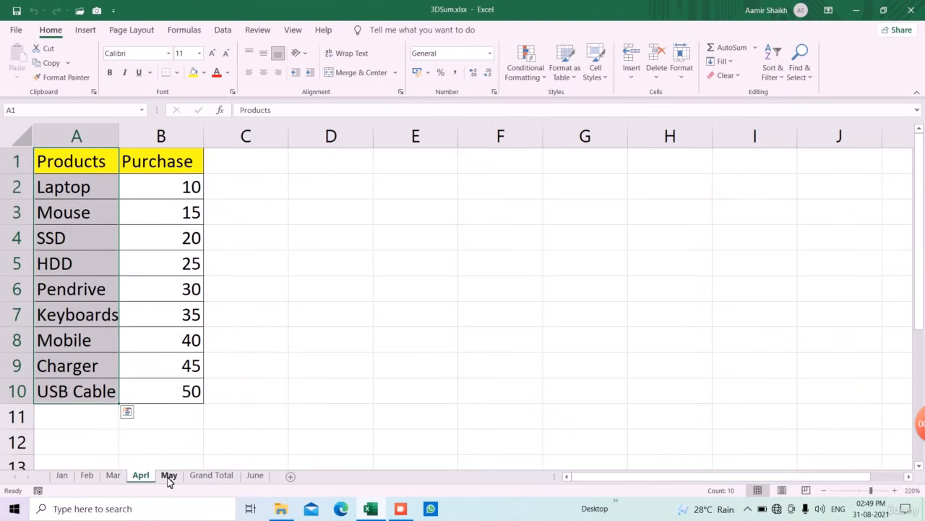
pyautogui.click(170, 477)
pyautogui.click(200, 475)
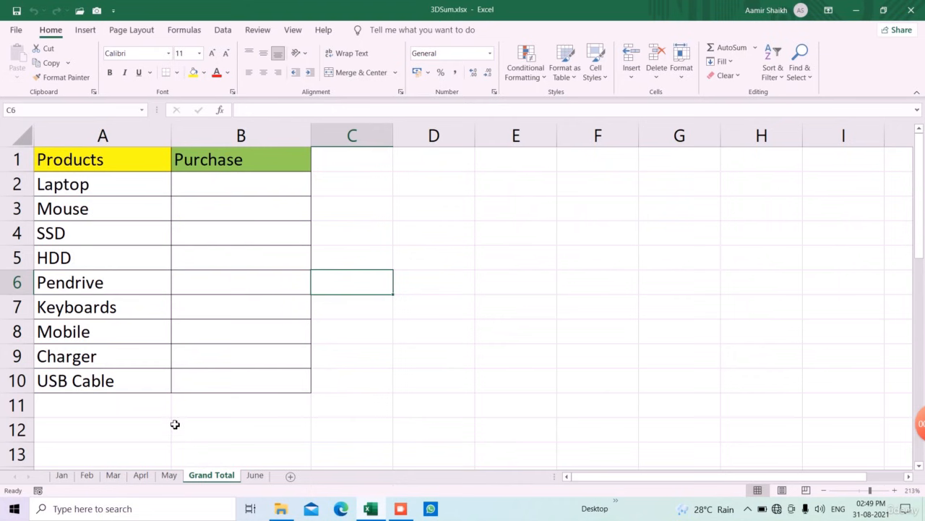
pyautogui.click(61, 475)
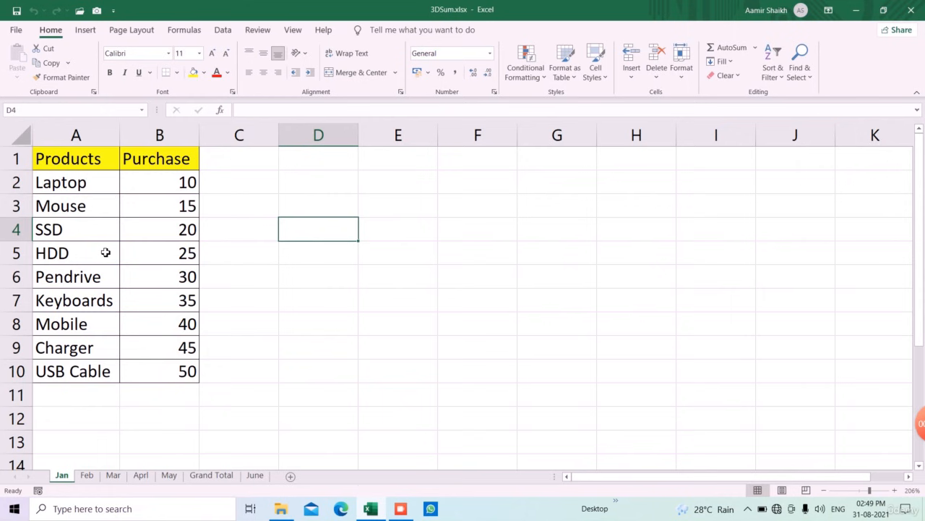
# - Select the Jan product table and compare it with the Feb to May sheets before opening Grand Total
pyautogui.moveTo(56, 160); pyautogui.dragTo(174, 373)
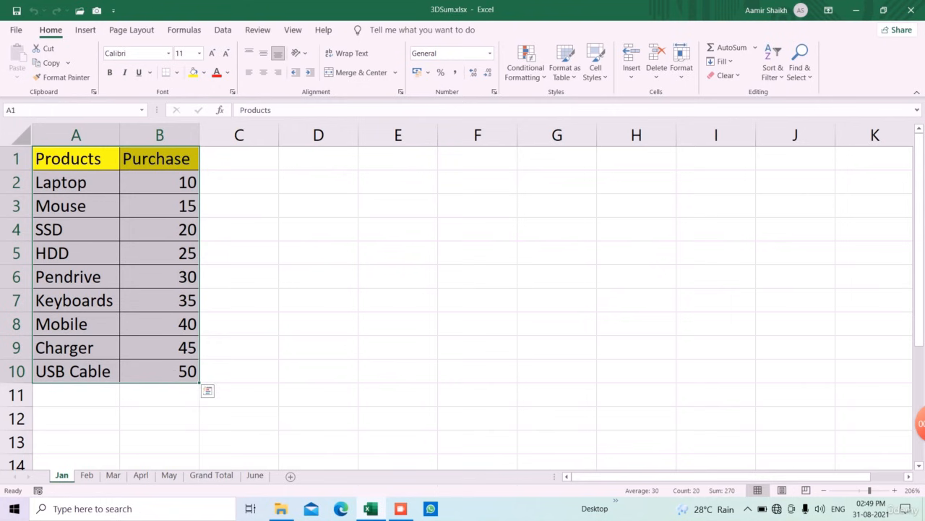
pyautogui.click(88, 475)
pyautogui.click(112, 475)
pyautogui.click(143, 475)
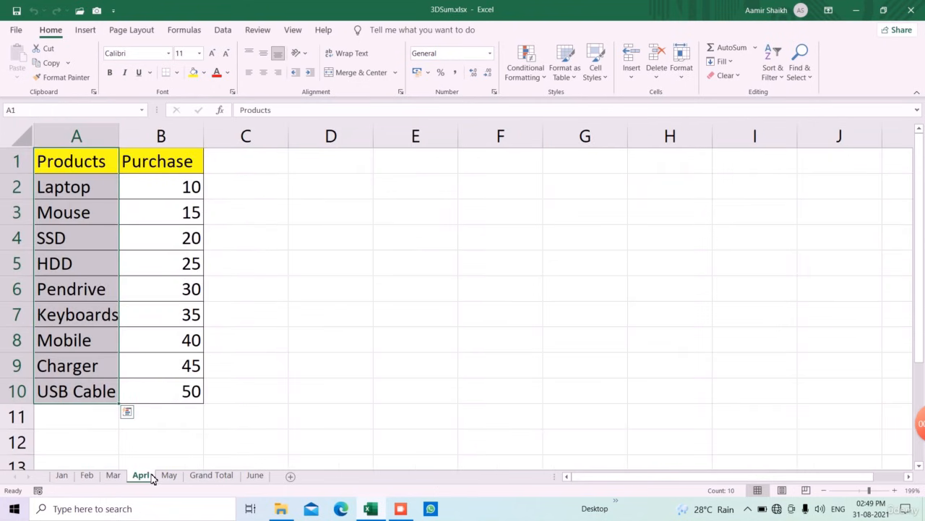
pyautogui.click(171, 475)
pyautogui.click(202, 477)
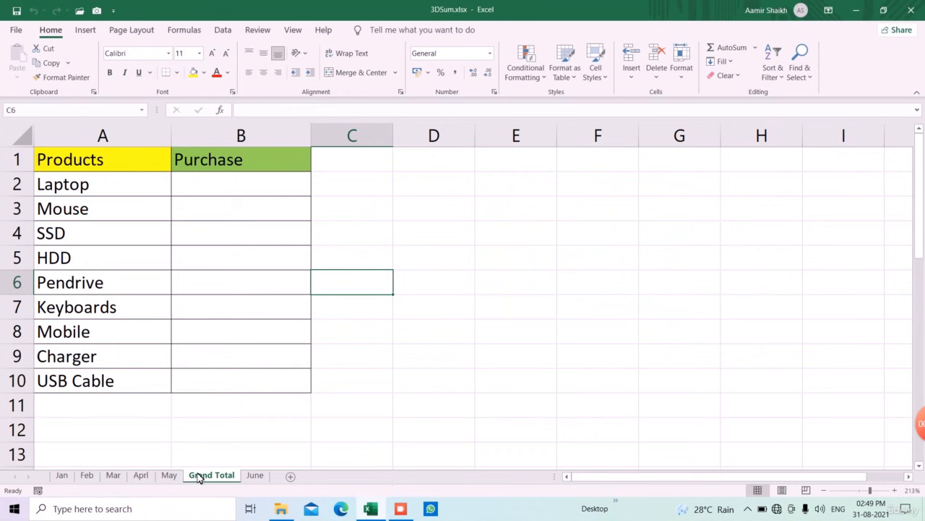
# - Enter a 3D sum =SUM(Jan:May!B2) in Grand Total cell B2 and fill it down to B10
pyautogui.click(227, 196)
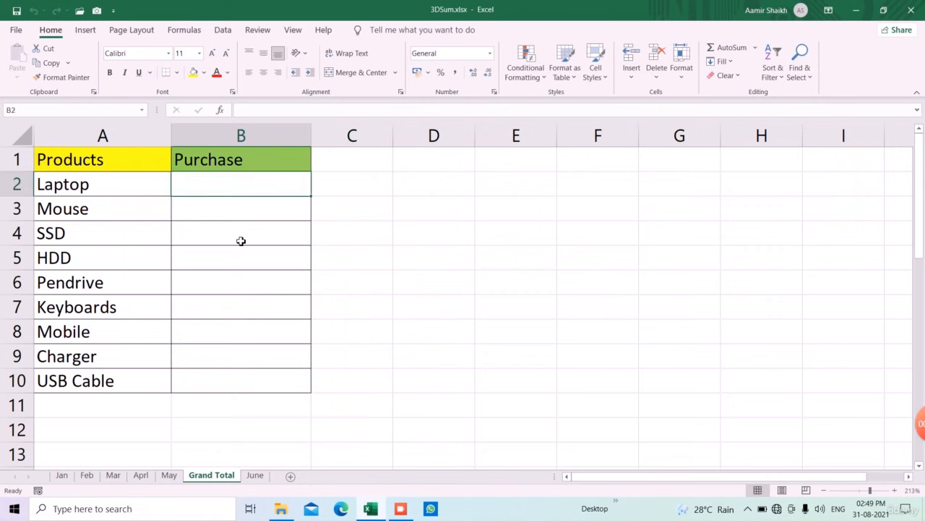
pyautogui.write('=sum')
pyautogui.press('Tab')
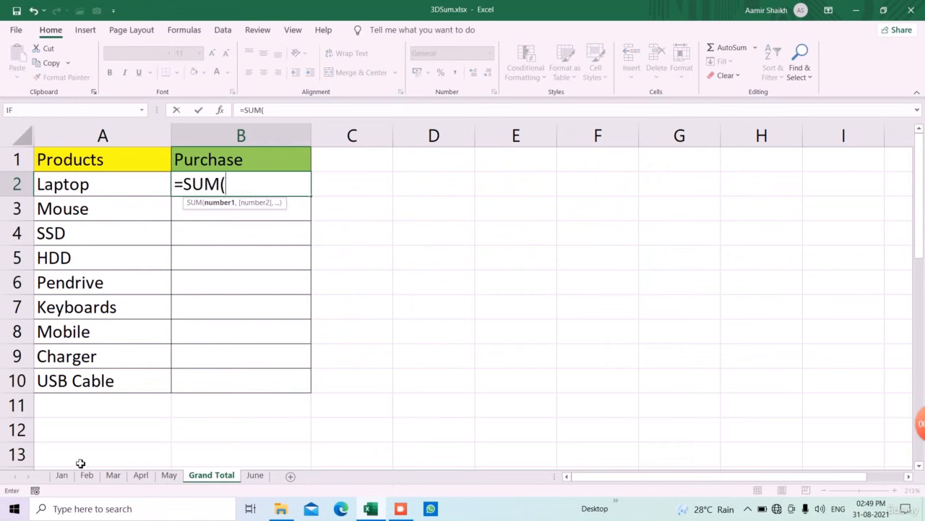
pyautogui.click(63, 480)
pyautogui.click(185, 190)
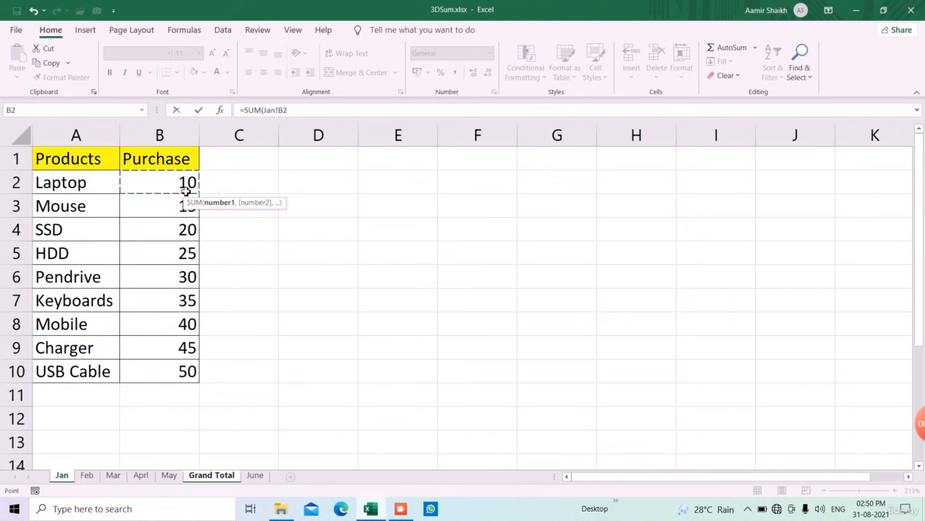
pyautogui.keyDown('shift'); pyautogui.click(91, 477); pyautogui.keyUp('shift')
pyautogui.keyDown('shift'); pyautogui.click(110, 477); pyautogui.keyUp('shift')
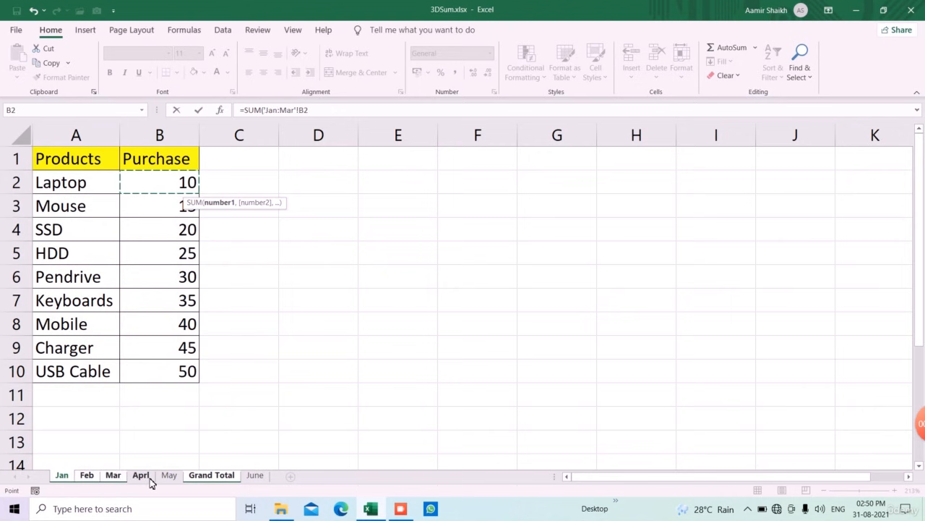
pyautogui.keyDown('shift'); pyautogui.click(144, 477); pyautogui.keyUp('shift')
pyautogui.keyDown('shift'); pyautogui.click(167, 477); pyautogui.keyUp('shift')
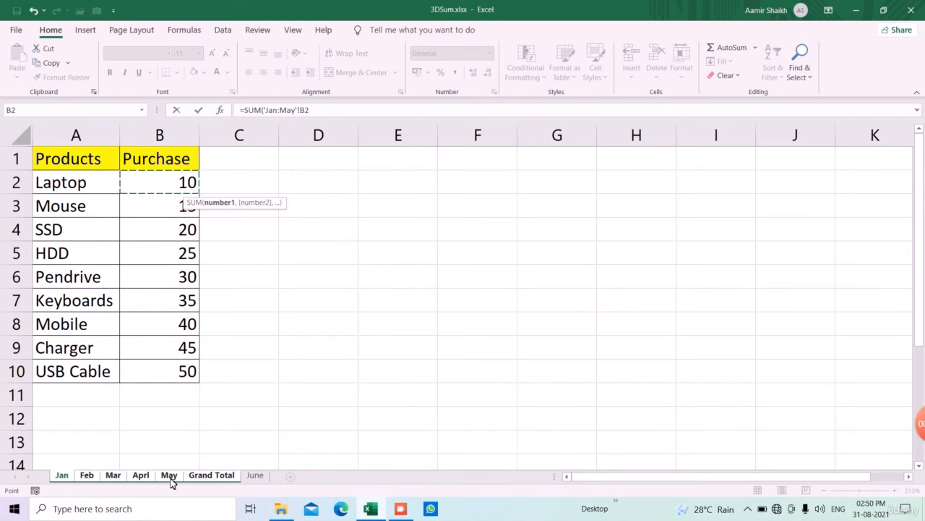
pyautogui.write(')')
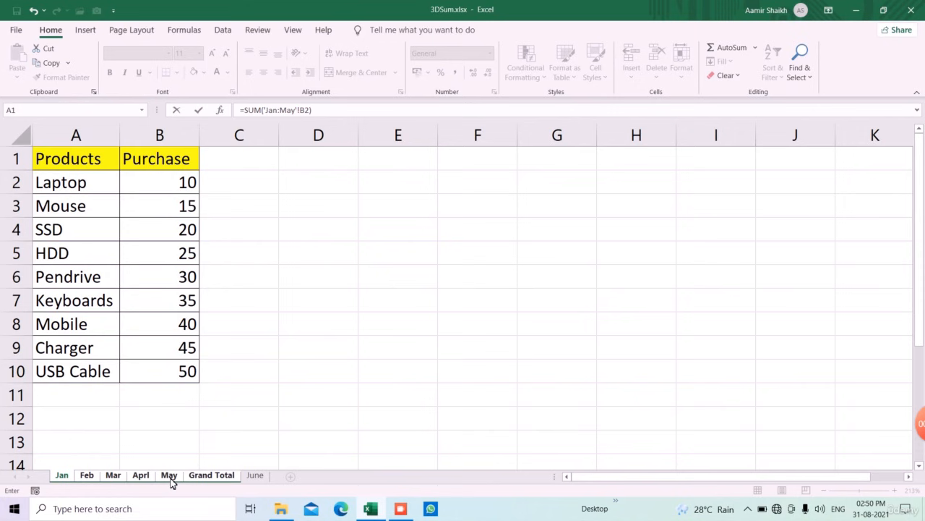
pyautogui.press('Return')
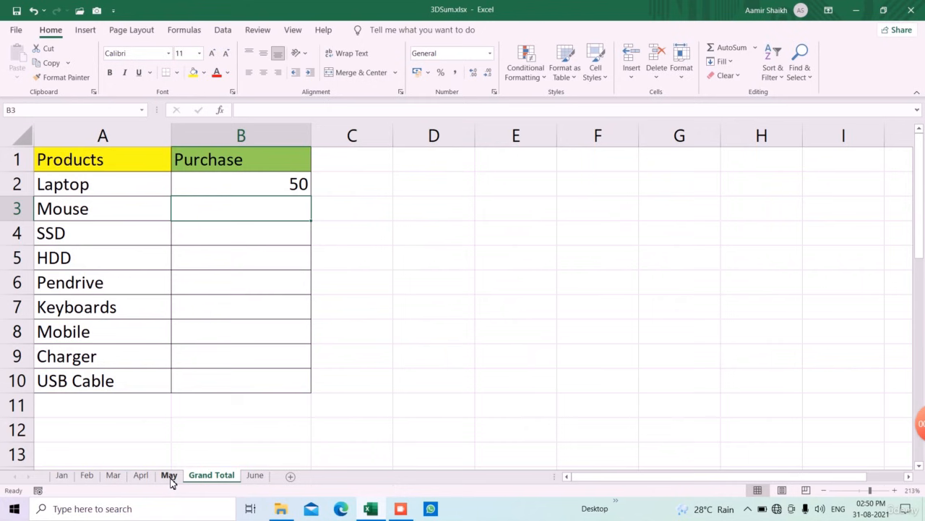
pyautogui.click(282, 189)
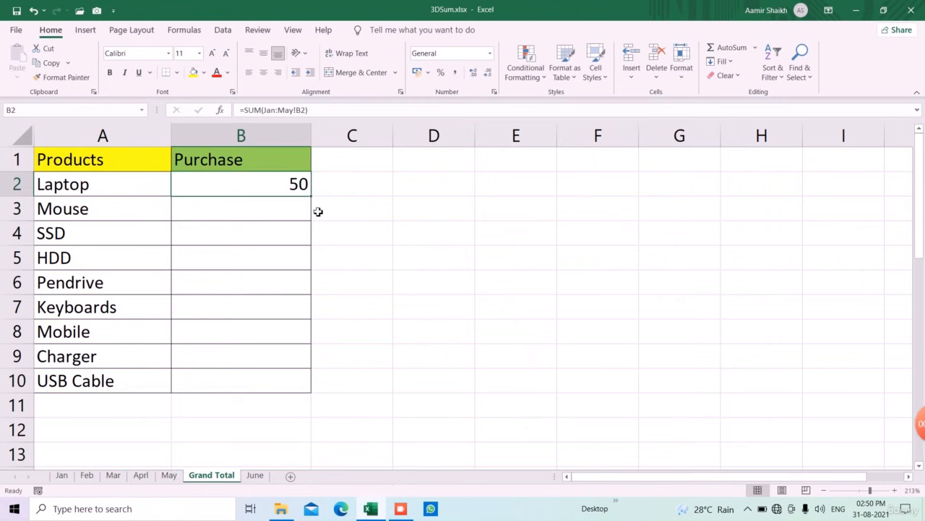
pyautogui.moveTo(313, 196); pyautogui.dragTo(311, 393)
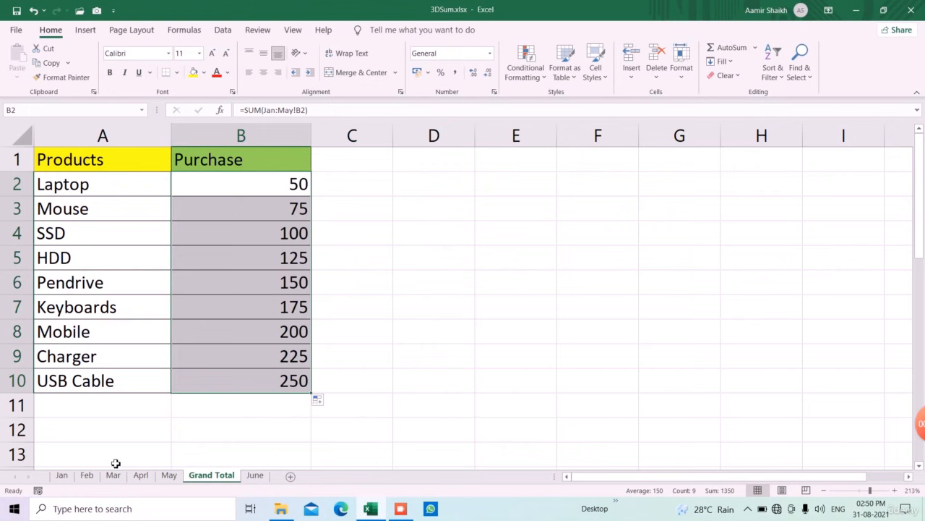
# - Examine the monthly values and the Grand Total formula in B8, then open the June sheet
pyautogui.click(61, 475)
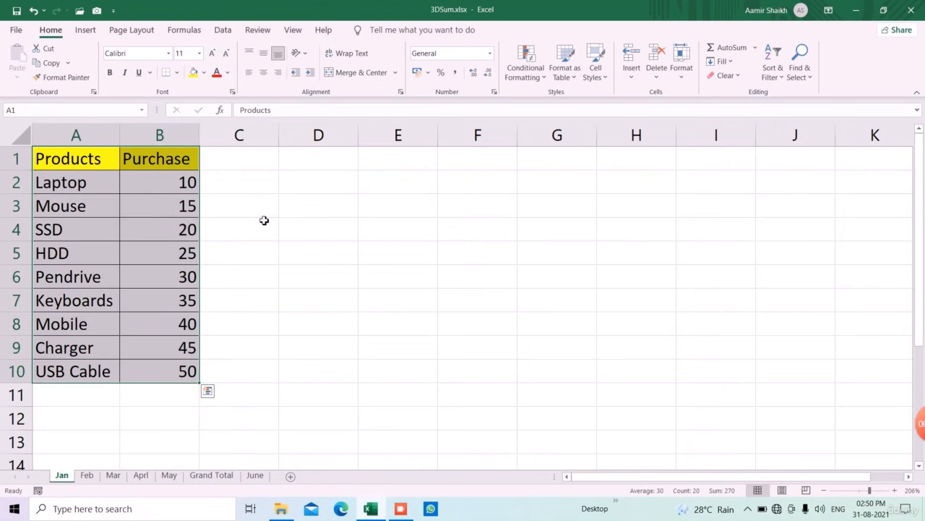
pyautogui.click(159, 334)
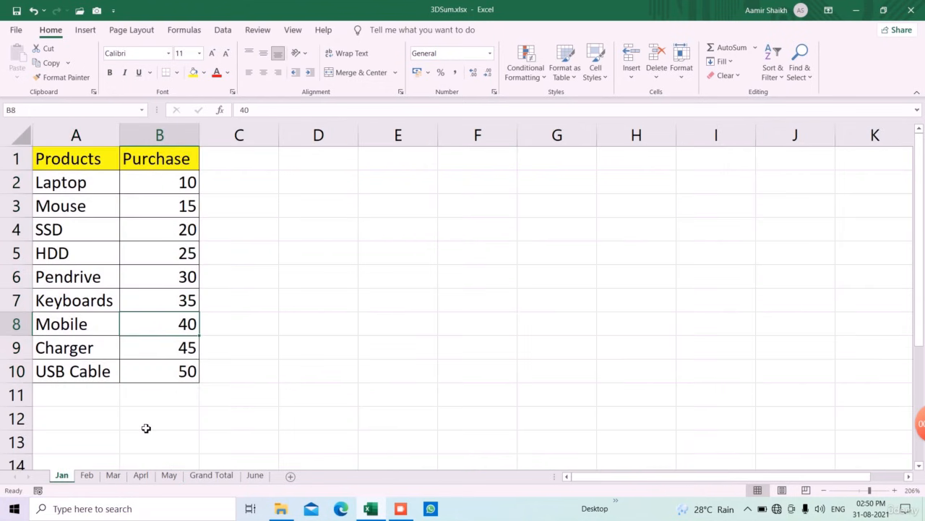
pyautogui.click(94, 475)
pyautogui.click(113, 475)
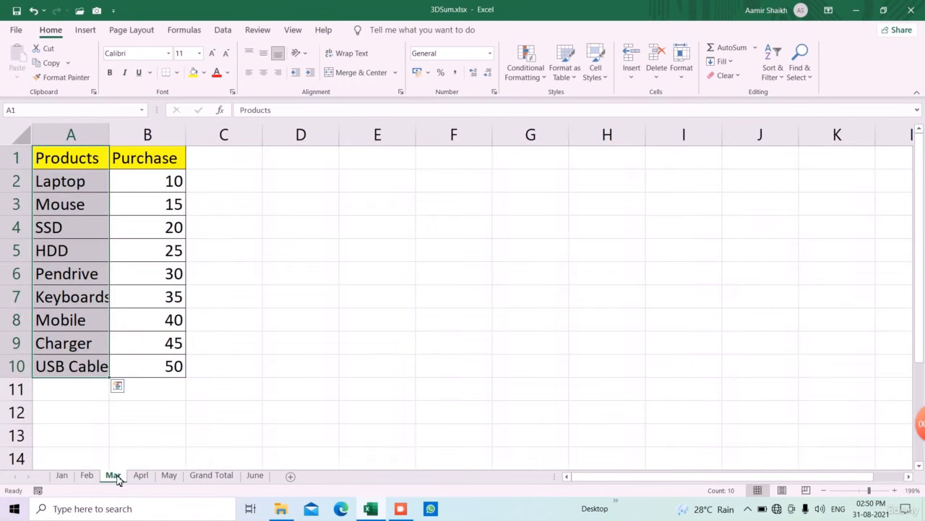
pyautogui.click(144, 476)
pyautogui.click(168, 476)
pyautogui.click(202, 477)
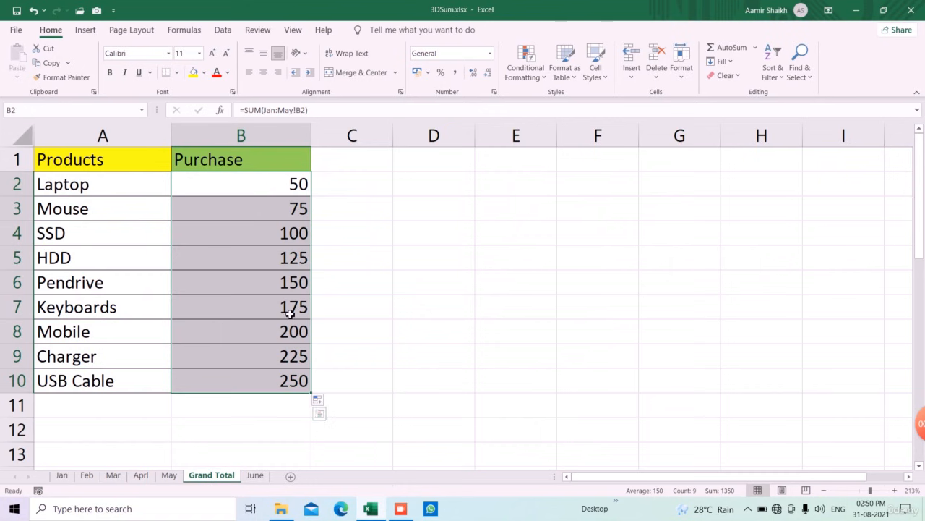
pyautogui.click(265, 331)
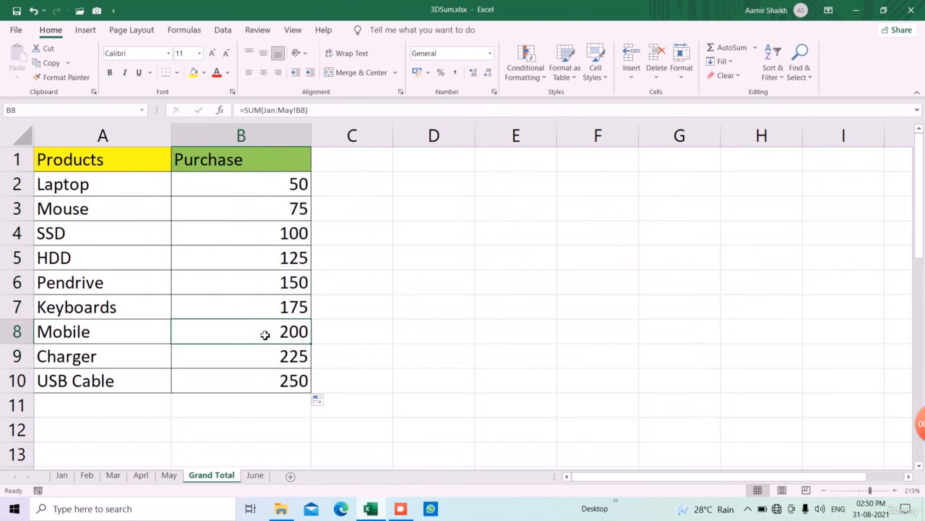
pyautogui.click(255, 475)
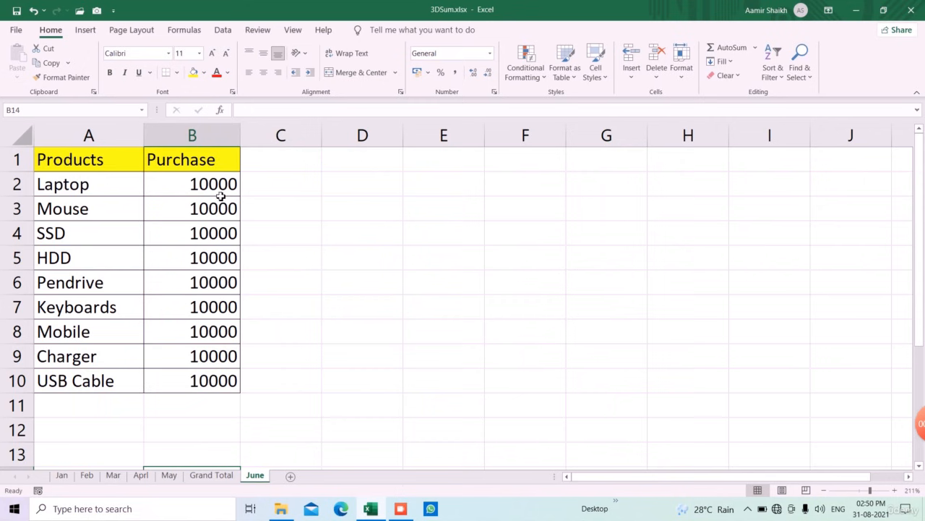
# - Move the June sheet between Mar and Apr so it falls inside the summed range
pyautogui.moveTo(223, 187); pyautogui.dragTo(214, 383)
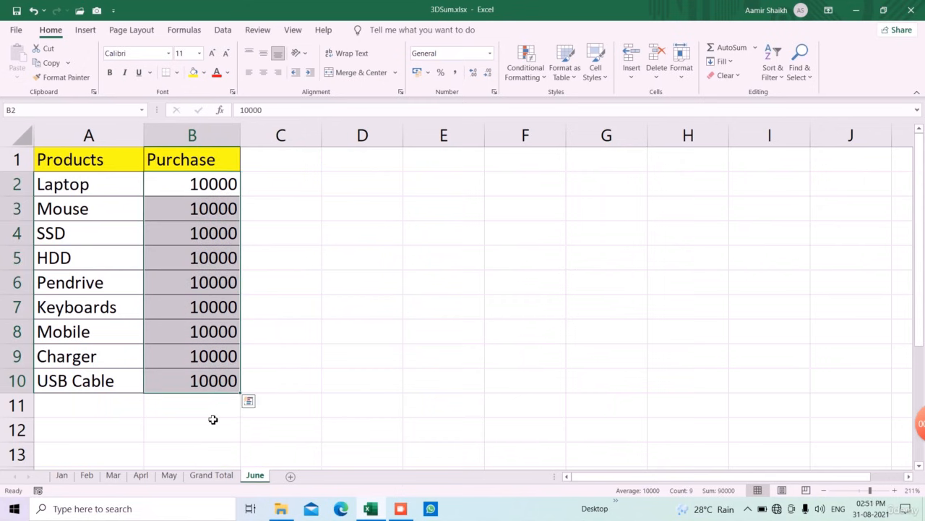
pyautogui.click(208, 475)
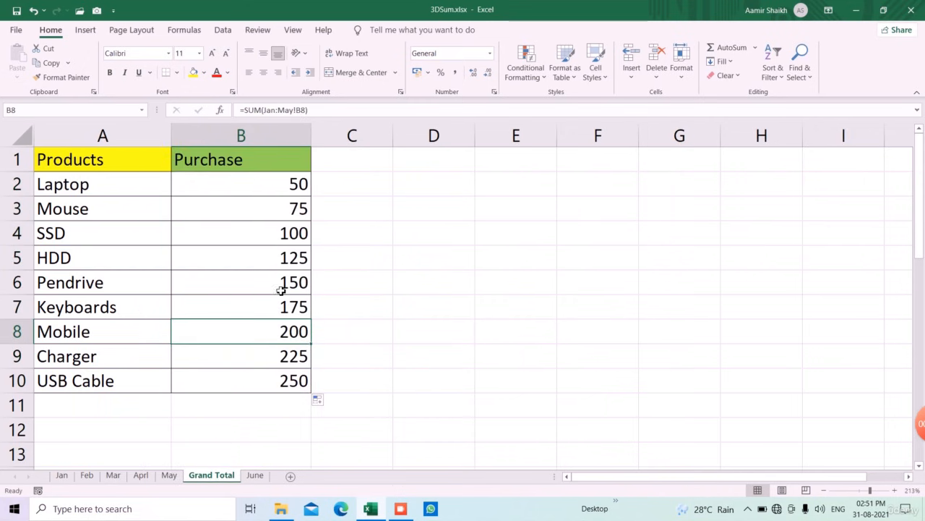
pyautogui.click(262, 476)
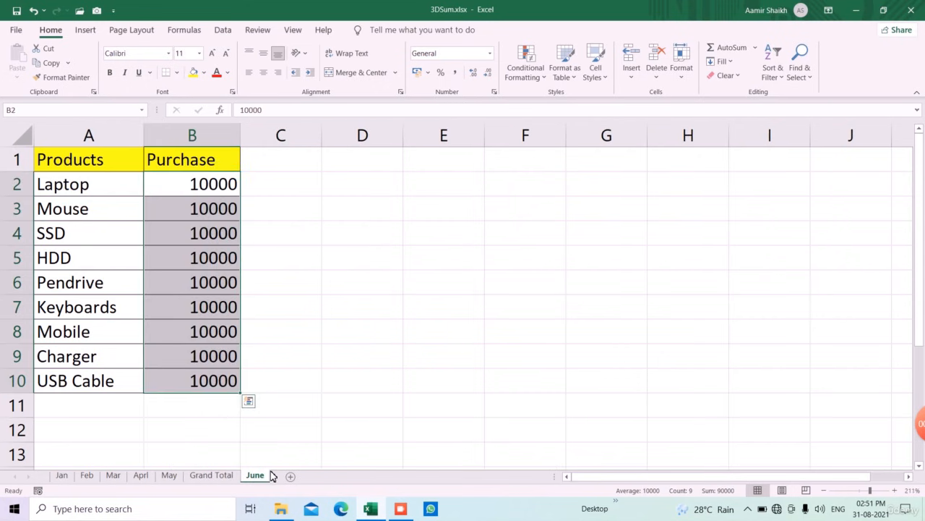
pyautogui.click(269, 441)
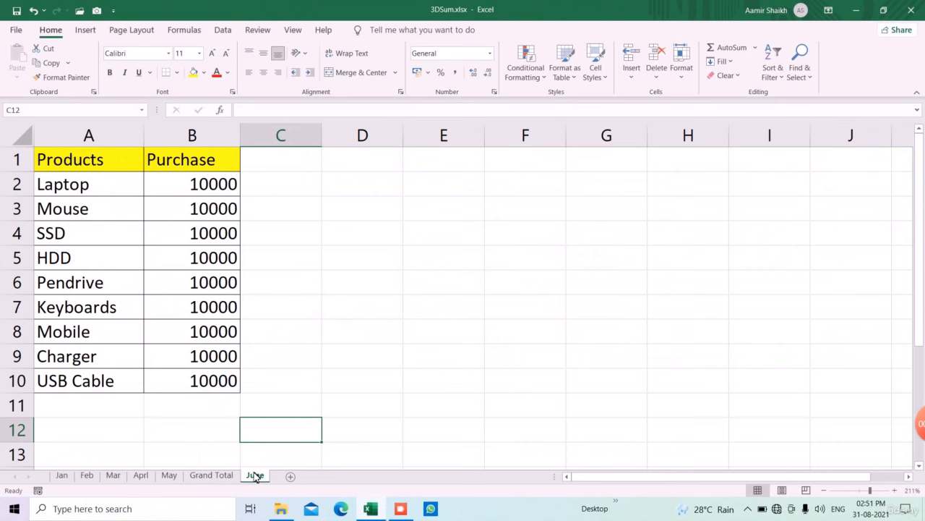
pyautogui.moveTo(167, 440)
pyautogui.mouseDown()
pyautogui.moveTo(156, 473)
pyautogui.moveTo(137, 474)
pyautogui.mouseUp()
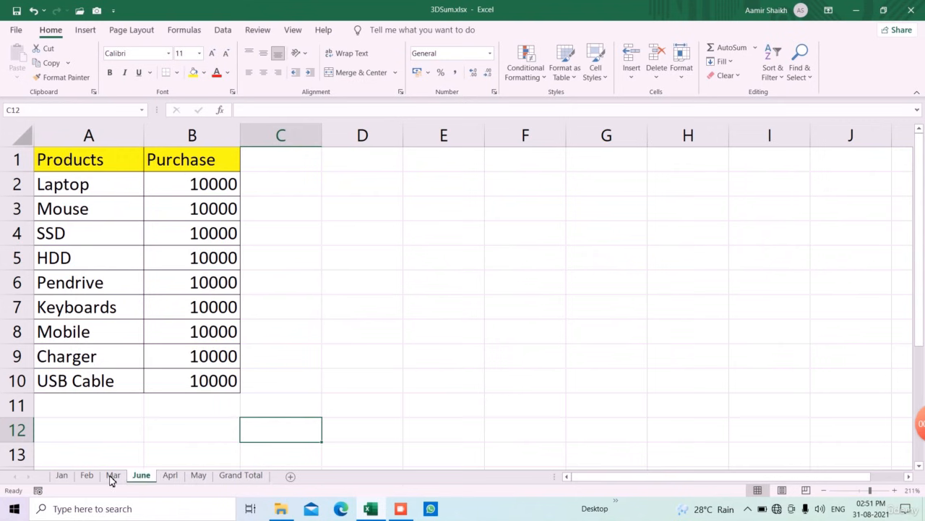
pyautogui.click(257, 475)
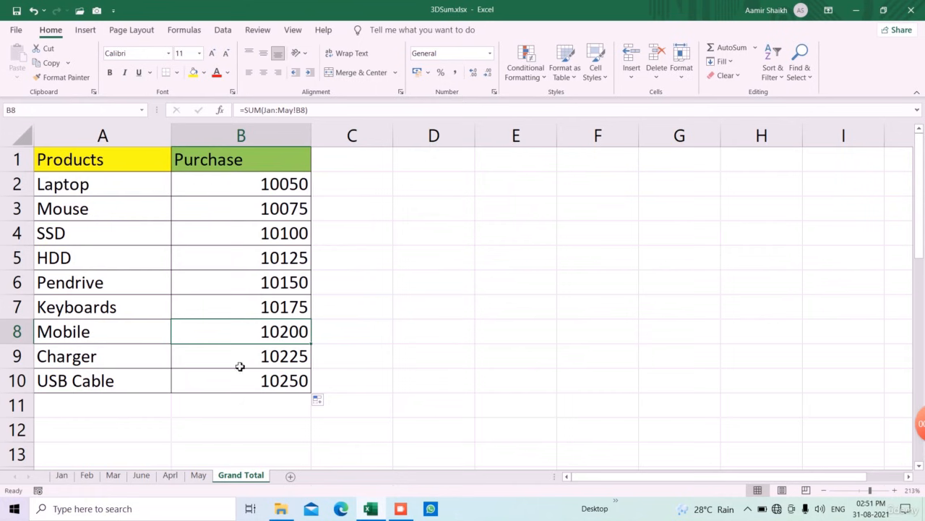
# - Move the June sheet back to the end after Grand Total
pyautogui.click(143, 475)
pyautogui.moveTo(278, 483); pyautogui.dragTo(271, 486)
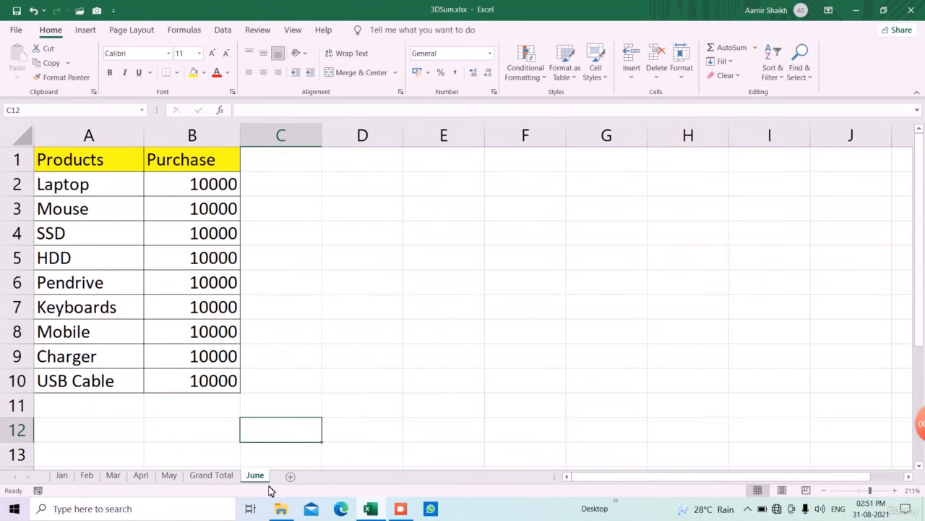
pyautogui.click(219, 478)
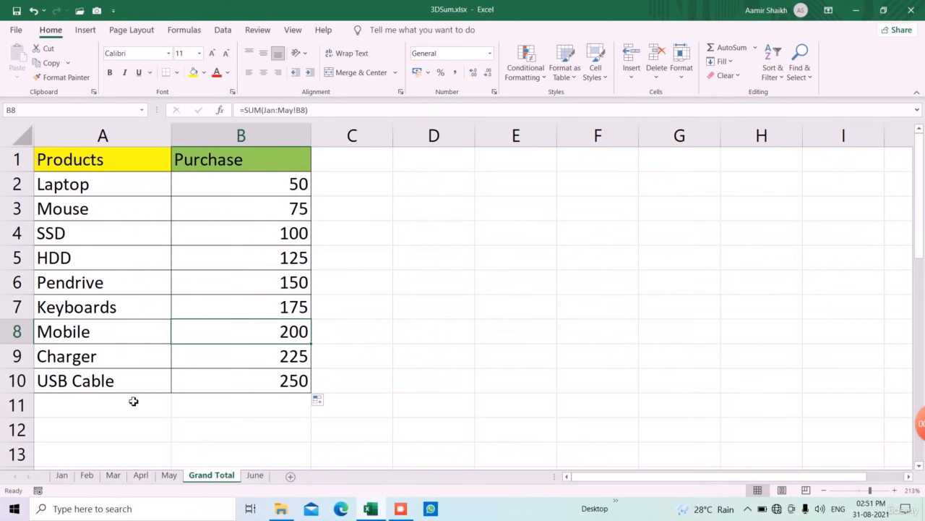
# - Move the Mar sheet out of the summed range to sit after Grand Total
pyautogui.click(114, 477)
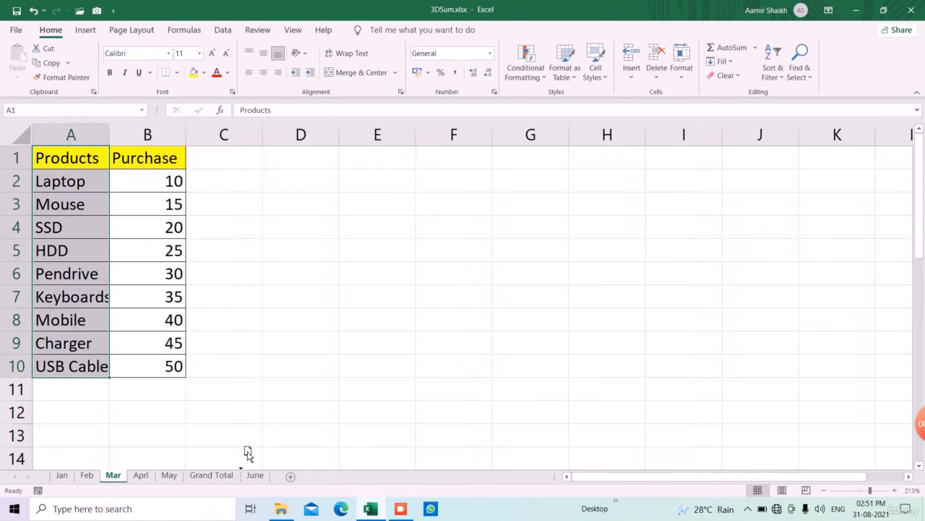
pyautogui.moveTo(252, 483); pyautogui.dragTo(244, 477)
pyautogui.click(199, 475)
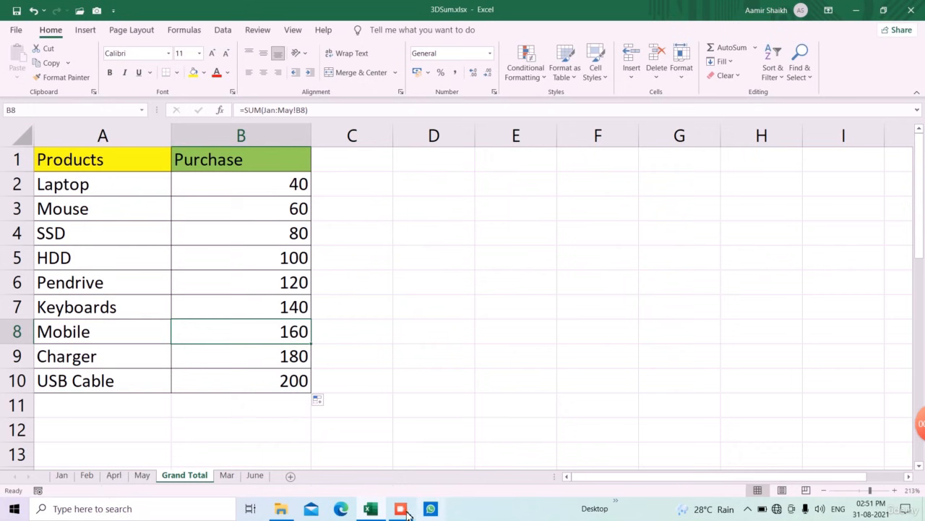
pyautogui.moveTo(407, 512)
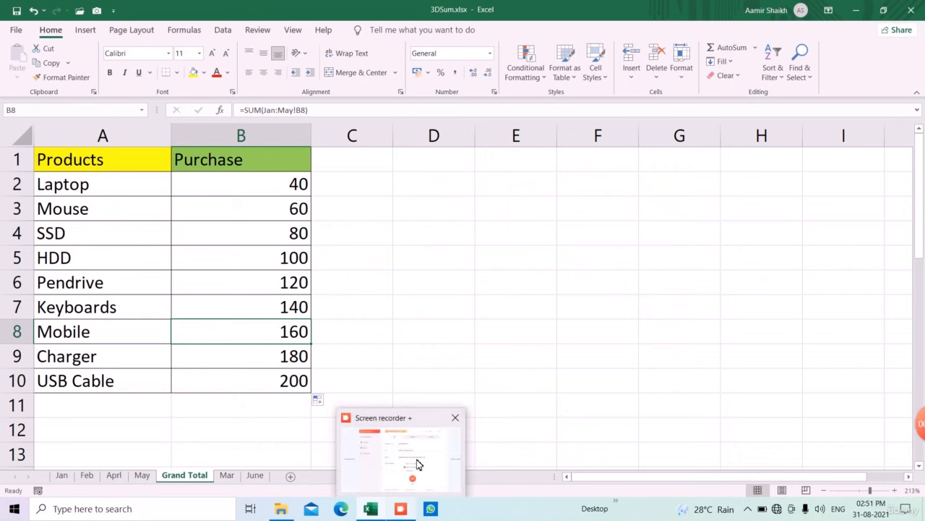
pyautogui.moveTo(416, 463)
pyautogui.click(438, 441)
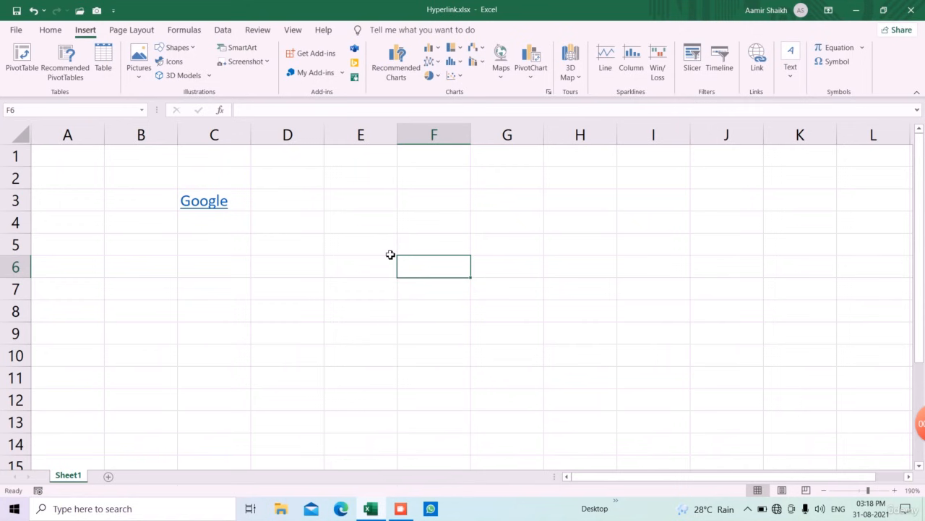
pyautogui.click(241, 253)
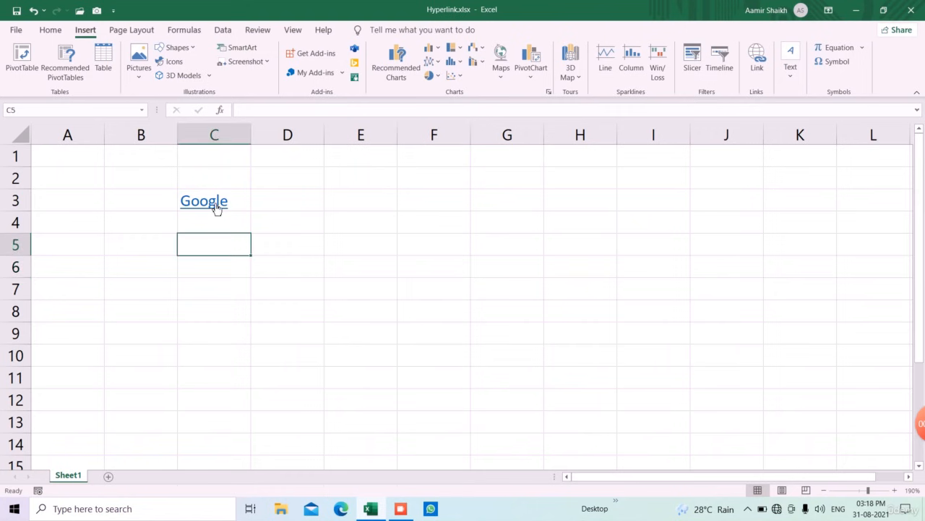
# - Enter the text Google in cell E3
pyautogui.moveTo(217, 208)
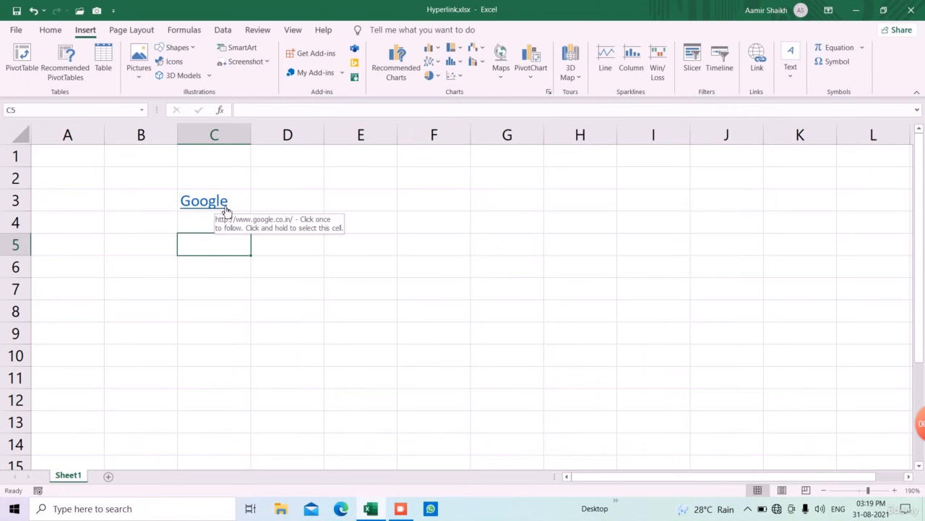
pyautogui.click(376, 205)
pyautogui.write('Google')
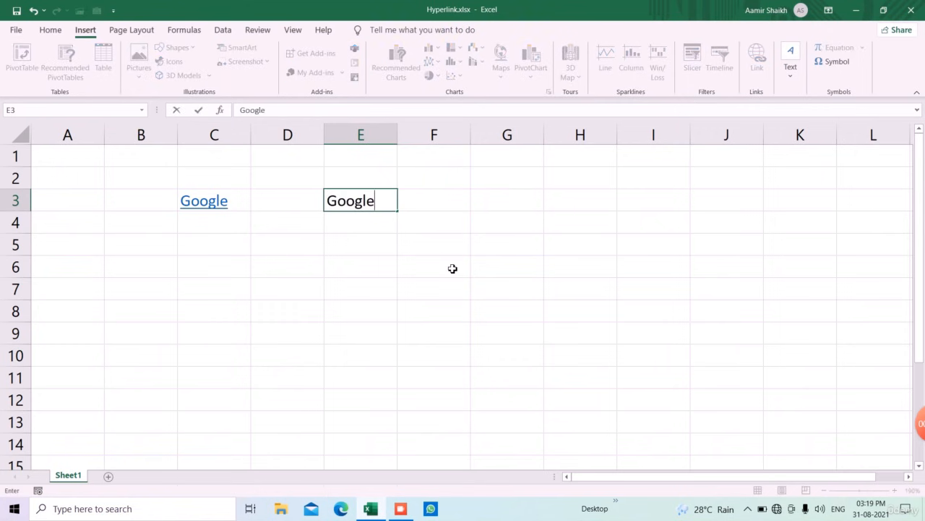
pyautogui.press('Return')
pyautogui.press('Up')
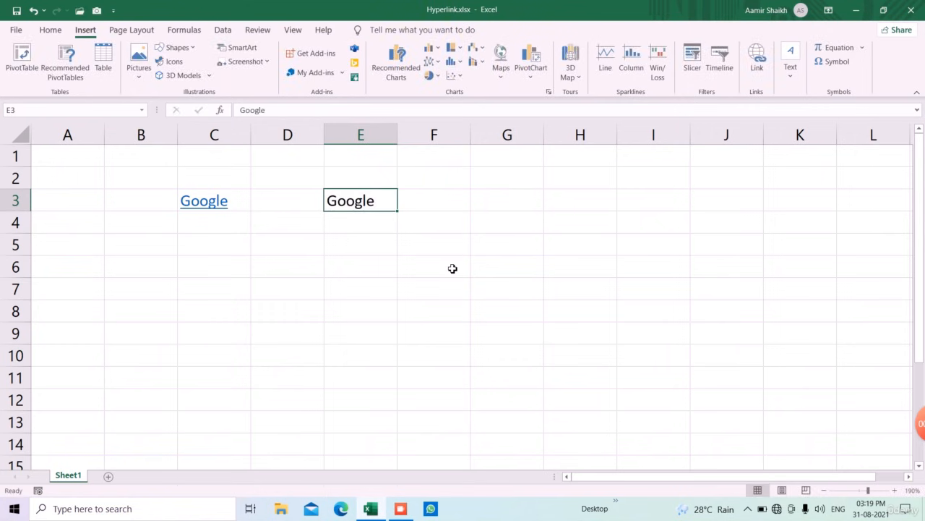
pyautogui.click(45, 30)
pyautogui.click(81, 31)
pyautogui.click(755, 70)
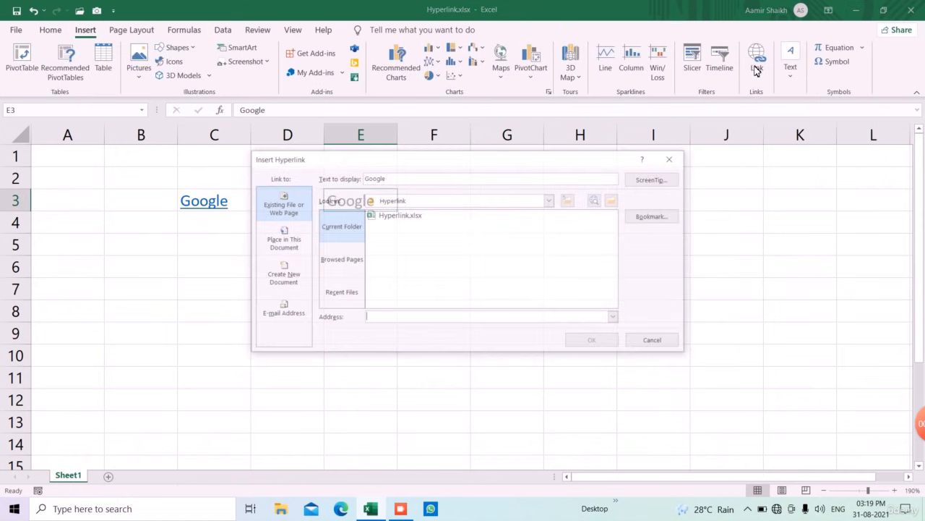
pyautogui.click(672, 159)
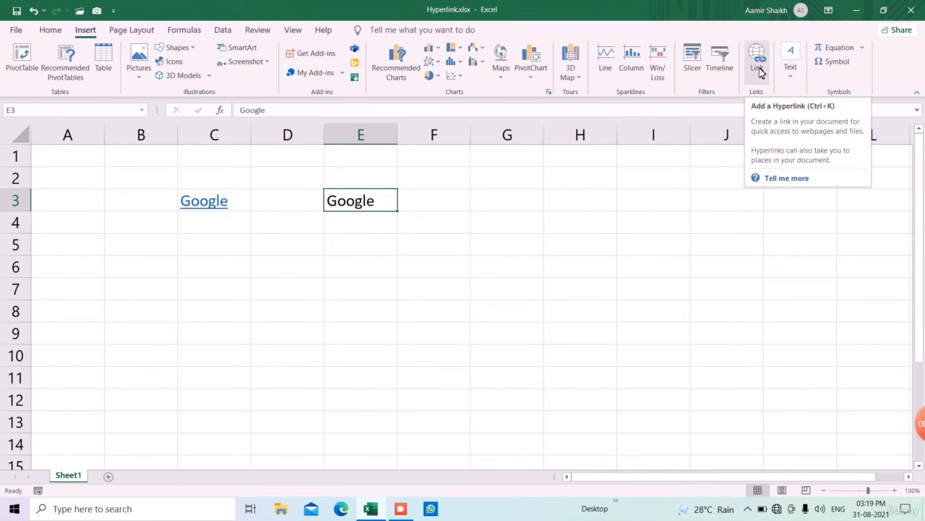
pyautogui.click(506, 217)
pyautogui.click(393, 200)
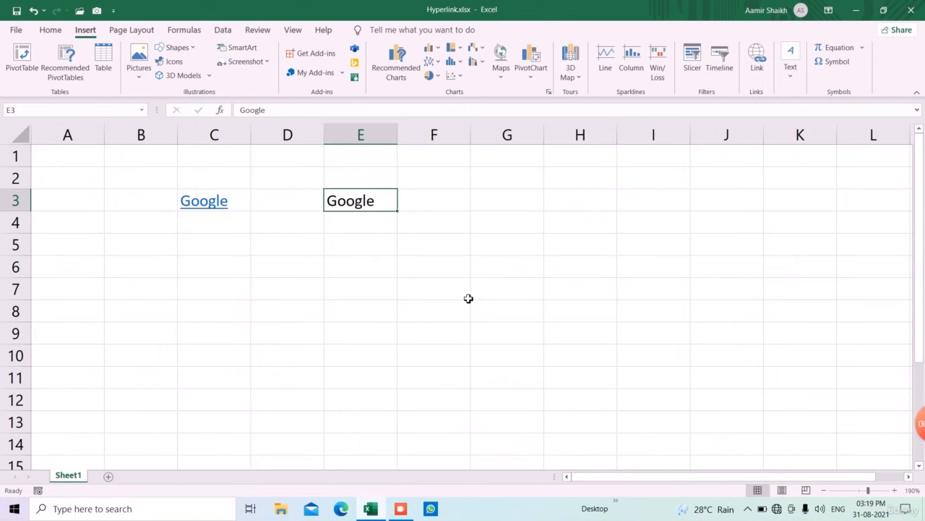
pyautogui.hotkey('ctrl', 'k')
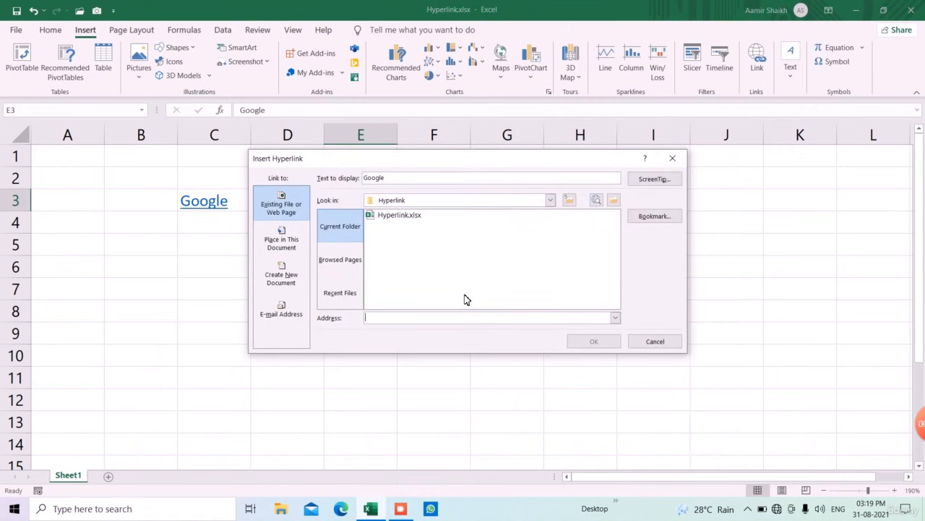
pyautogui.click(673, 157)
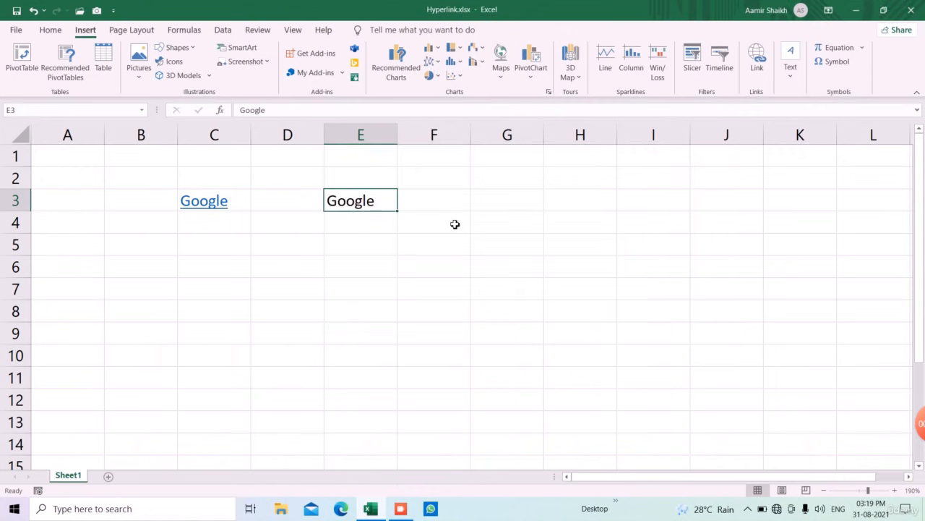
pyautogui.rightClick(356, 210)
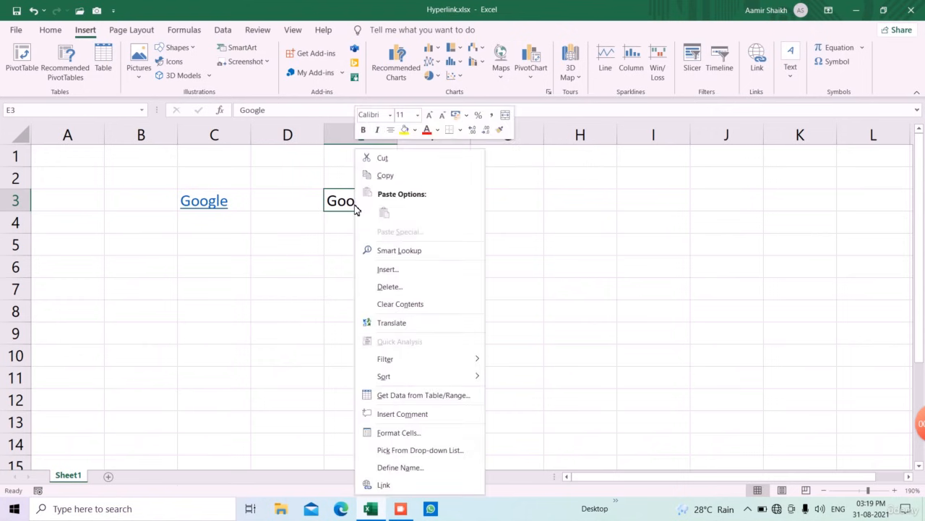
pyautogui.click(396, 491)
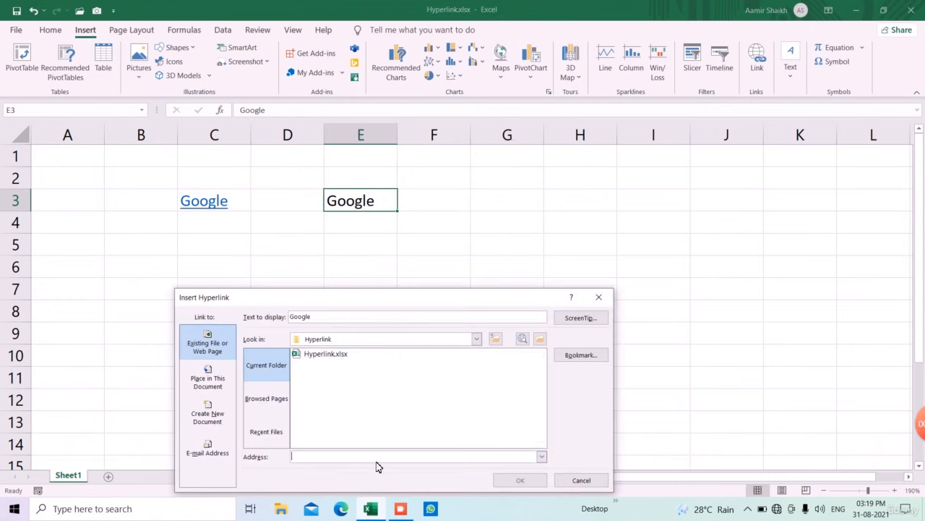
pyautogui.moveTo(344, 306); pyautogui.dragTo(583, 197)
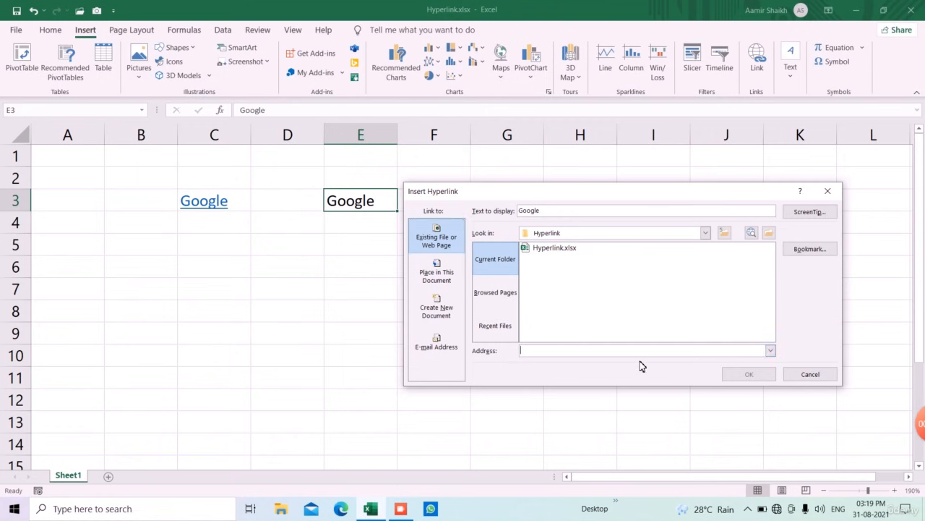
pyautogui.write('http://www.google.co.in/')
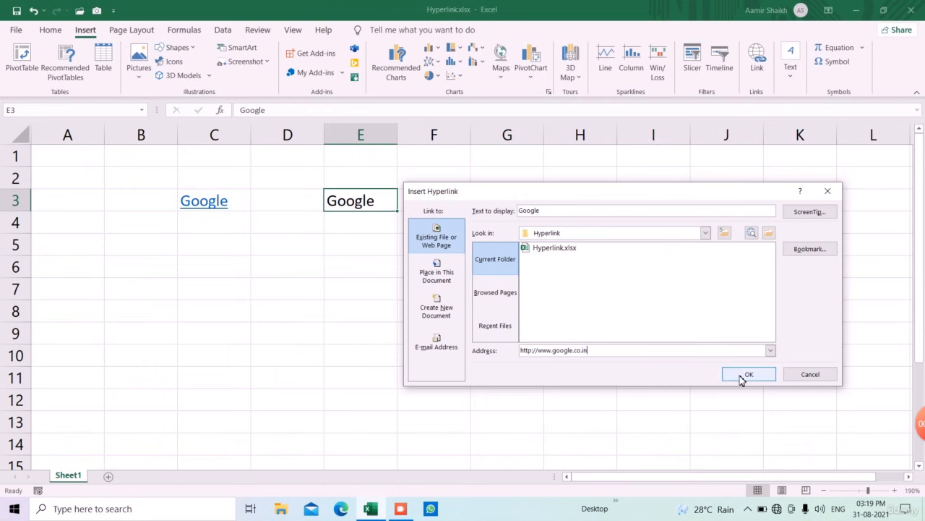
pyautogui.click(744, 376)
# - Enter the text 'click here.' in cell E6
pyautogui.click(467, 293)
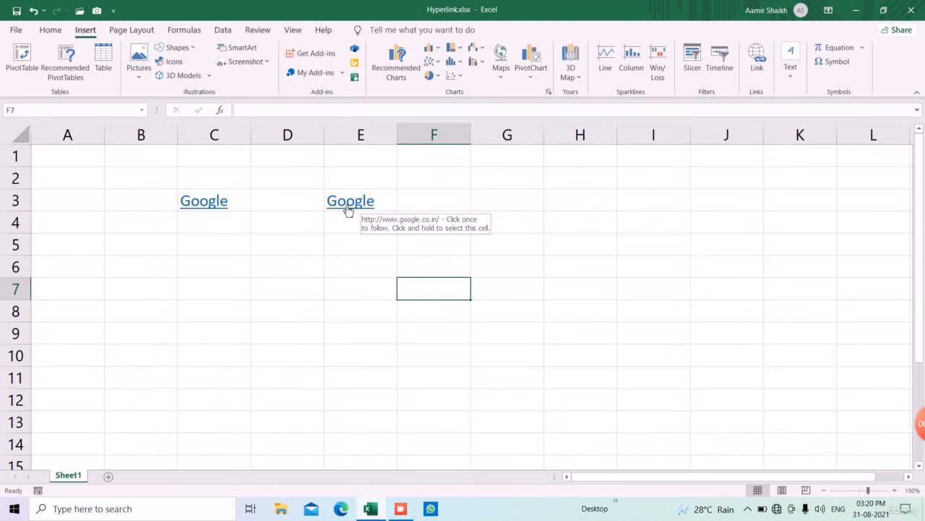
pyautogui.click(357, 262)
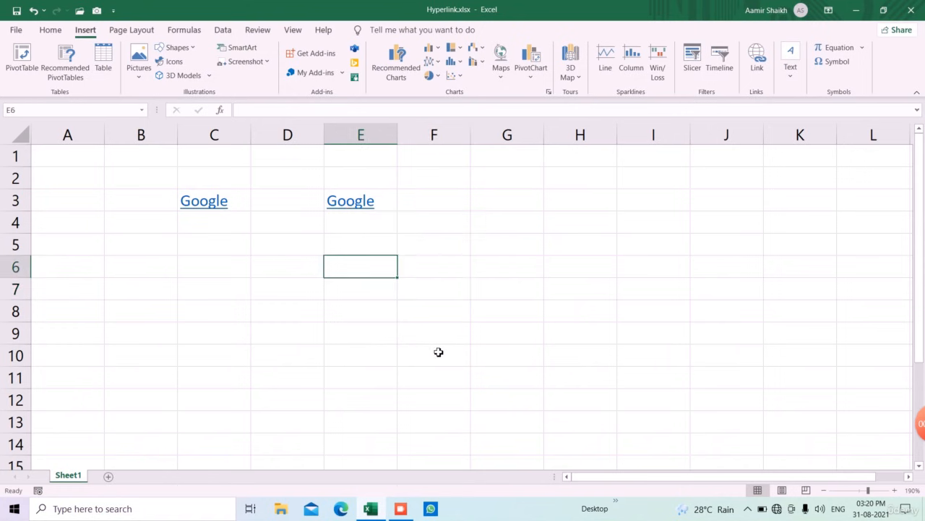
pyautogui.write('clci')
pyautogui.press('BackSpace')
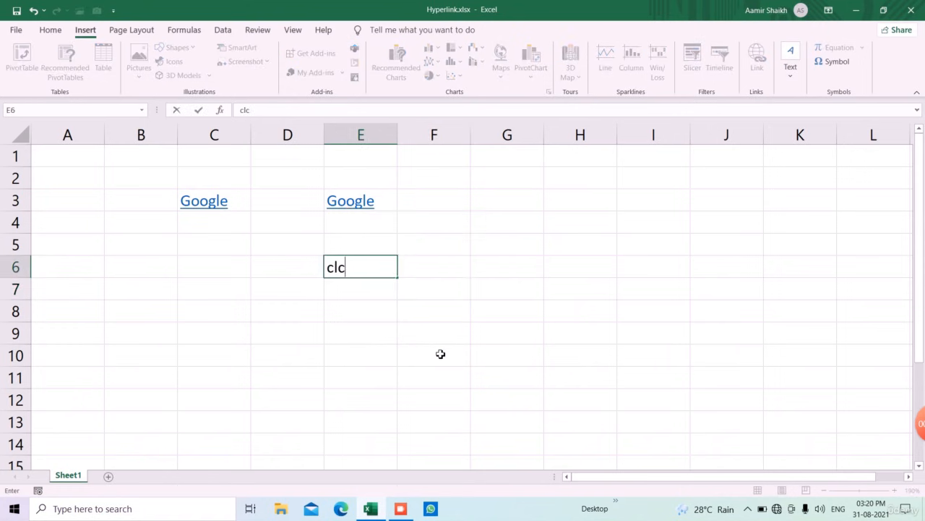
pyautogui.write('ik')
pyautogui.press('BackSpace')
pyautogui.press('BackSpace')
pyautogui.press('BackSpace')
pyautogui.press('BackSpace')
pyautogui.press('BackSpace')
pyautogui.press('BackSpace')
pyautogui.write('click here.')
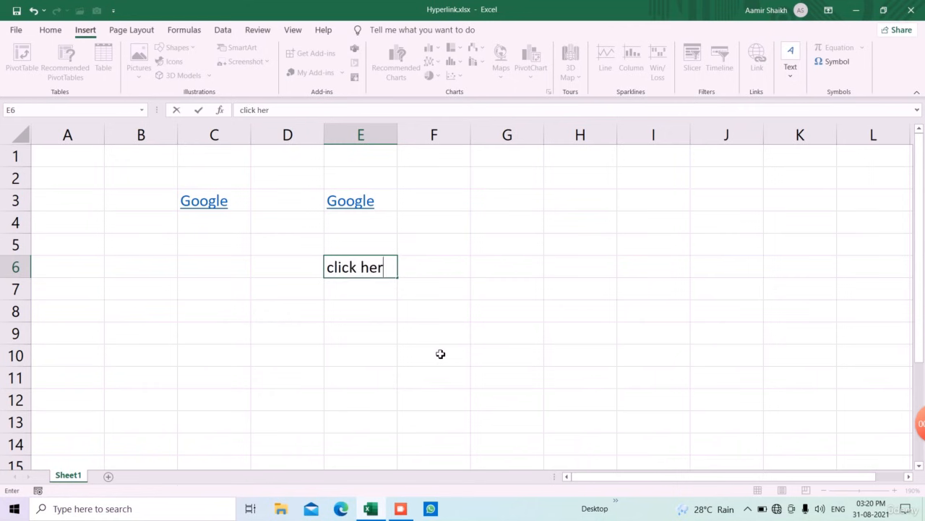
pyautogui.press('Return')
pyautogui.press('Up')
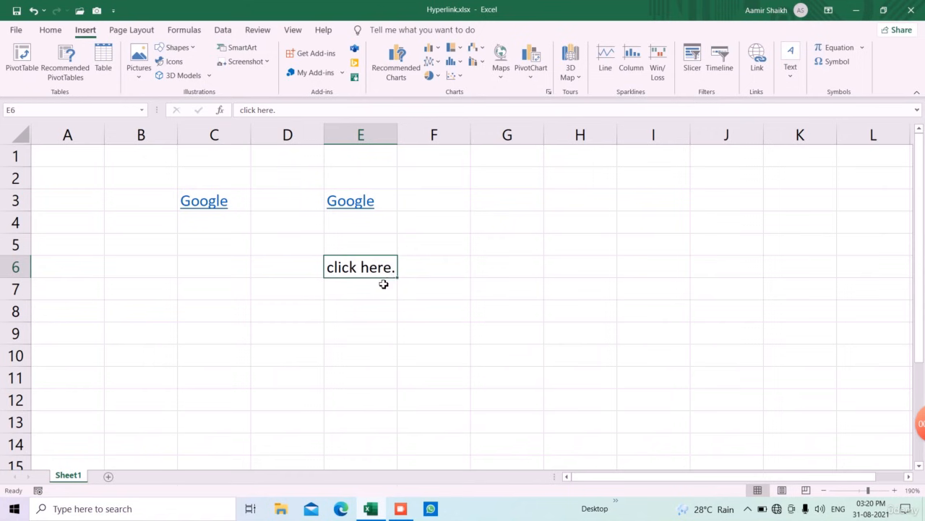
pyautogui.hotkey('ctrl', 'k')
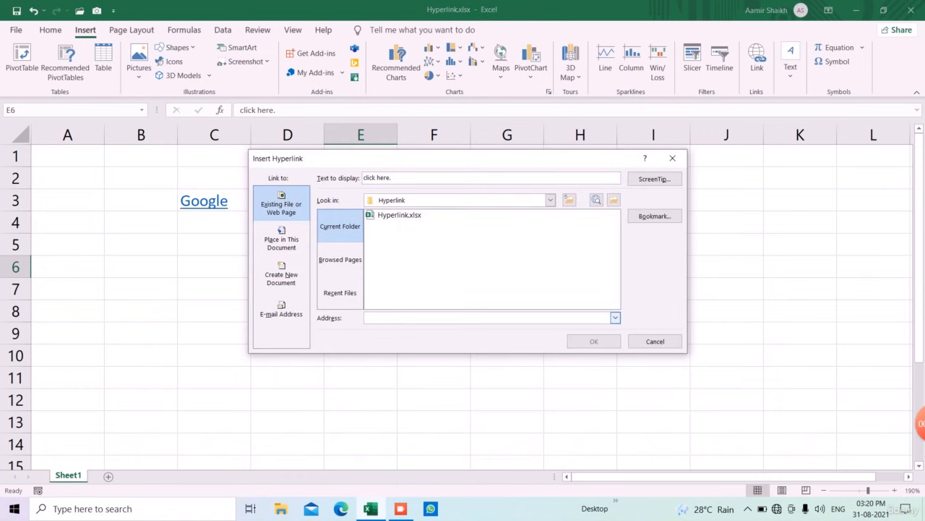
pyautogui.write('http://www.google.co.in/')
pyautogui.click(593, 342)
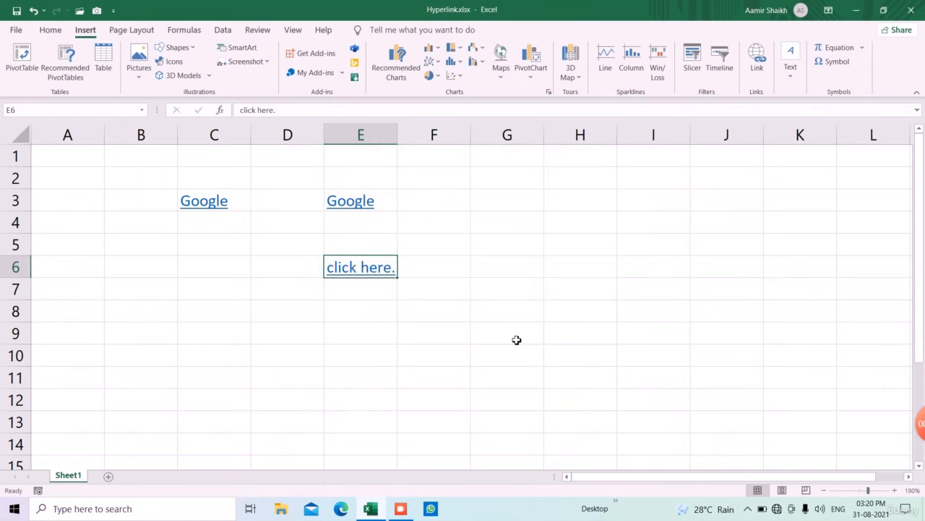
pyautogui.click(516, 338)
pyautogui.moveTo(353, 278)
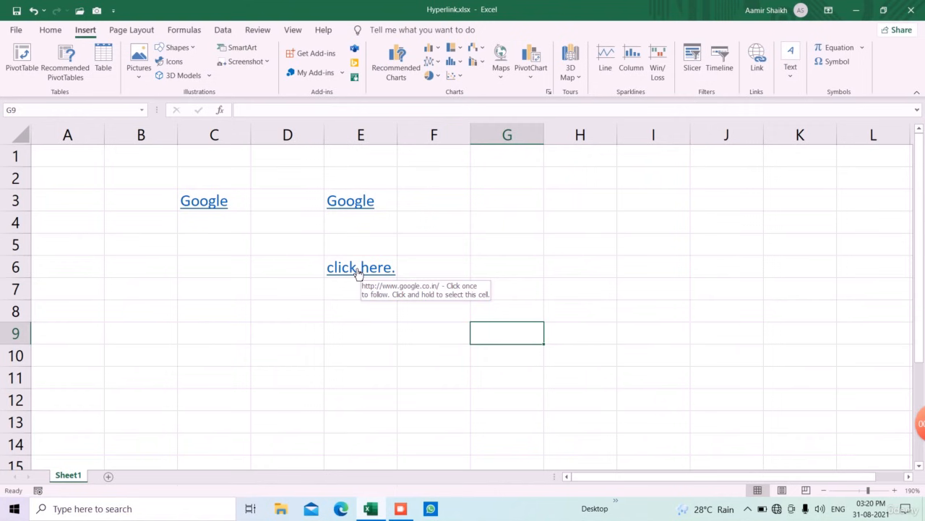
# - Edit the E6 hyperlink to give it the ScreenTip text 'my website'
pyautogui.rightClick(366, 276)
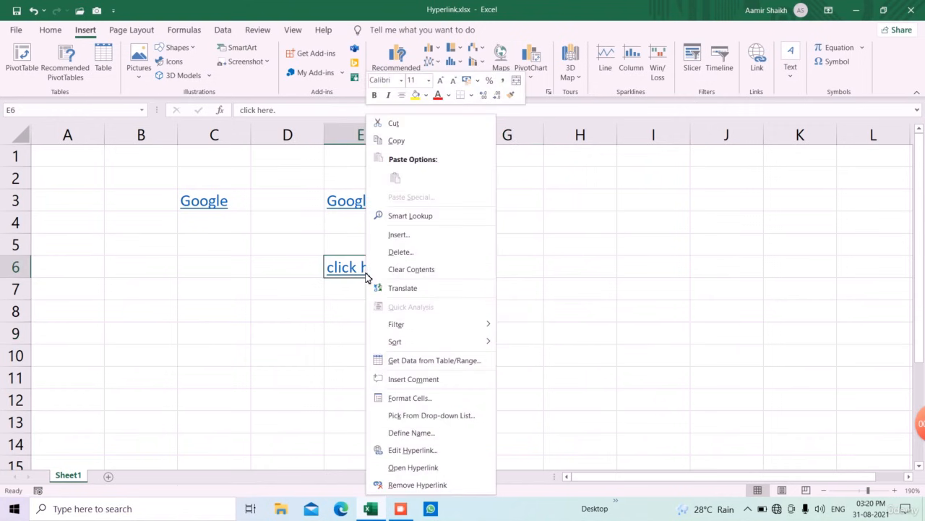
pyautogui.click(425, 454)
pyautogui.moveTo(412, 310); pyautogui.dragTo(623, 171)
pyautogui.click(634, 319)
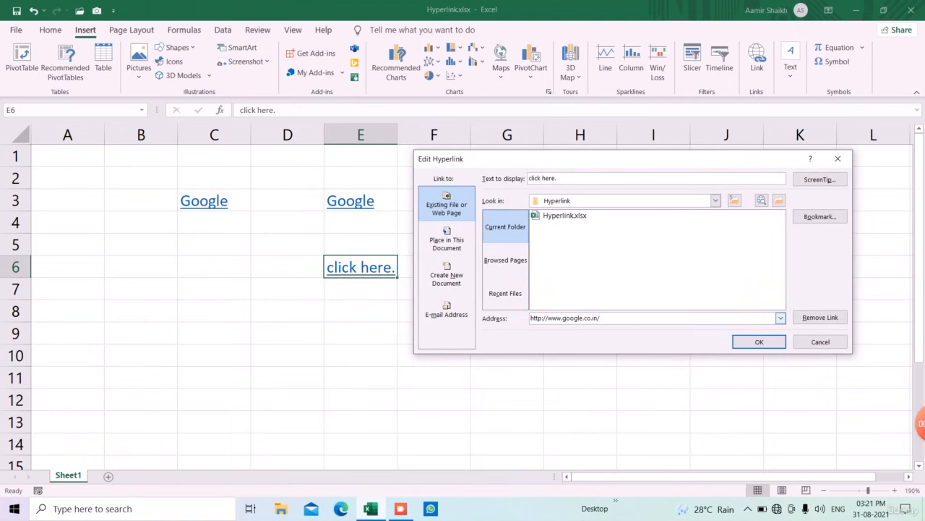
pyautogui.click(829, 186)
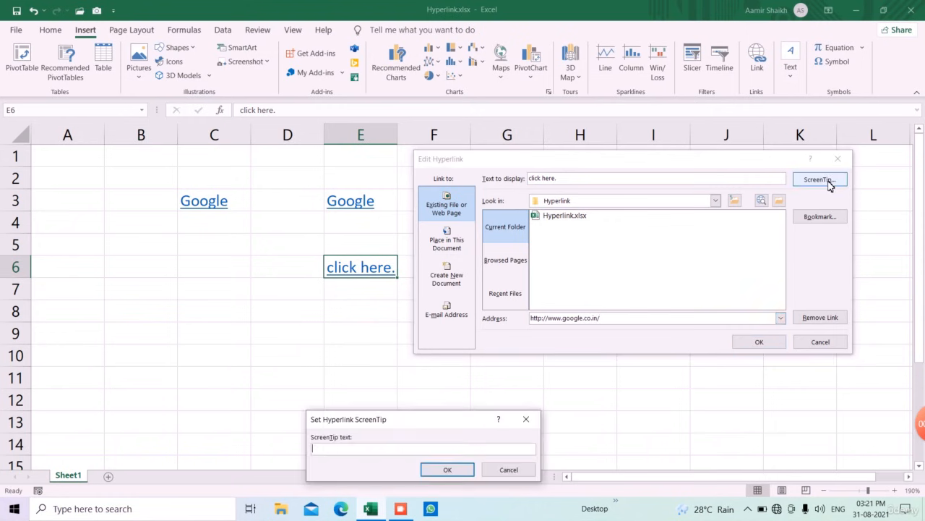
pyautogui.moveTo(436, 420); pyautogui.dragTo(616, 237)
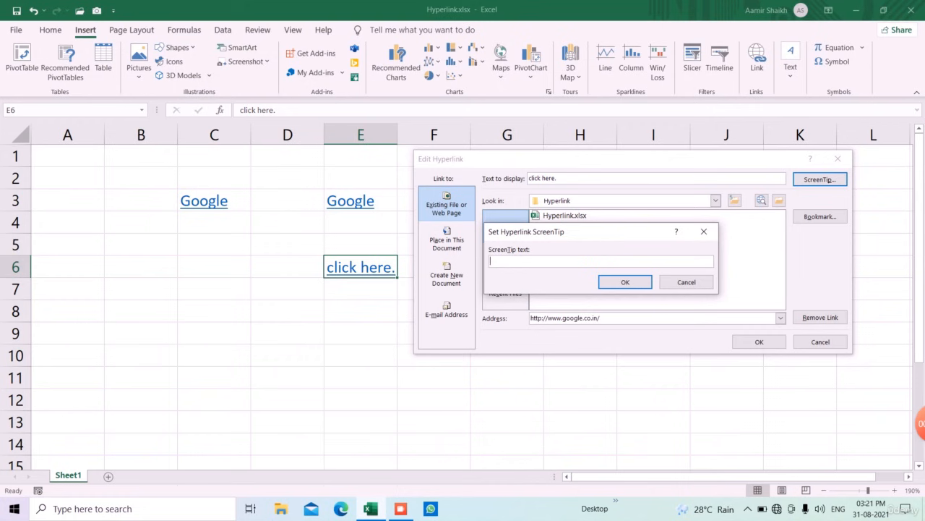
pyautogui.write('my website')
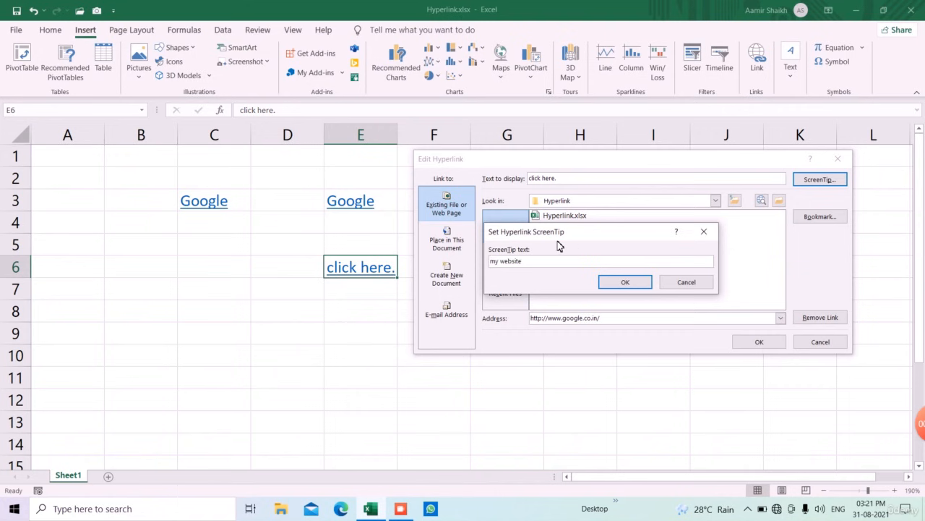
pyautogui.click(616, 282)
pyautogui.click(748, 346)
pyautogui.moveTo(509, 335); pyautogui.dragTo(509, 353)
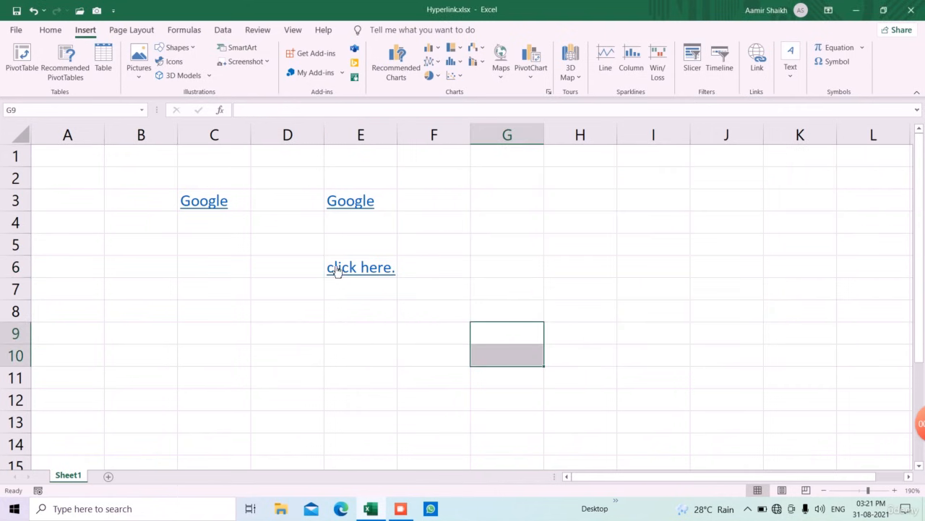
# - Remove the hyperlink from cell E6, keeping its text
pyautogui.moveTo(358, 270)
pyautogui.rightClick(357, 270)
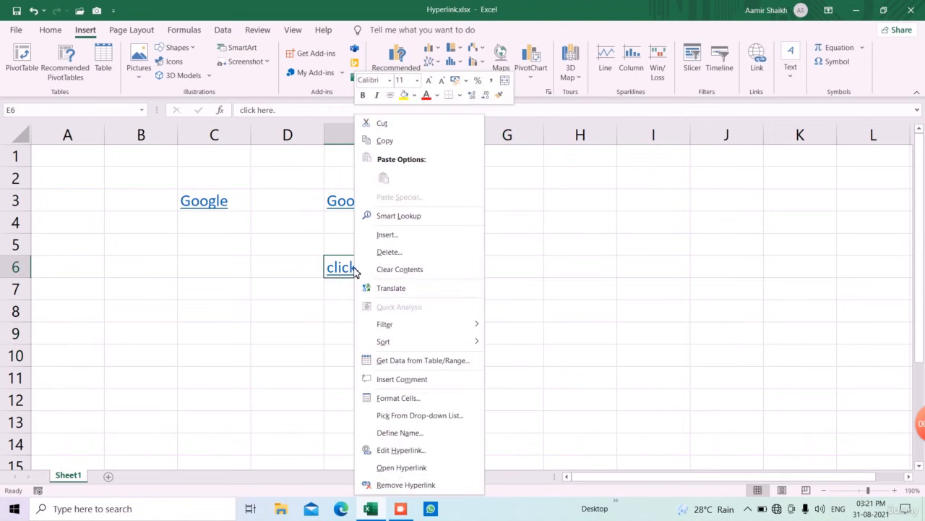
pyautogui.click(422, 486)
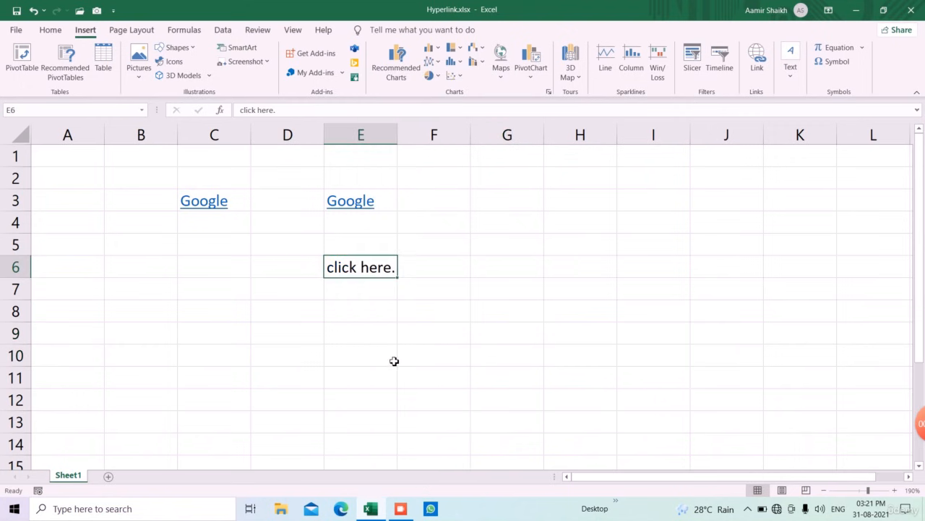
pyautogui.click(391, 338)
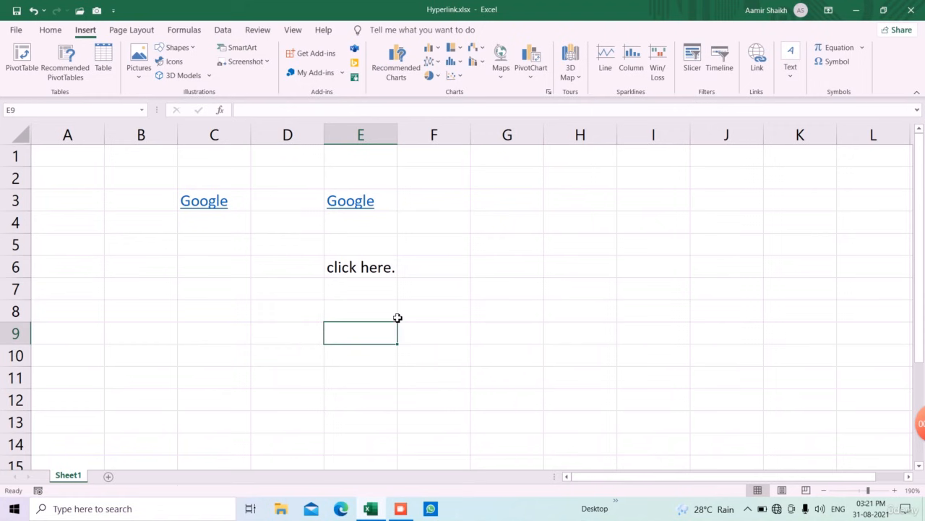
# - Switch to the DropDownList workbook and select cell C7 below the country list
pyautogui.click(405, 506)
pyautogui.click(440, 364)
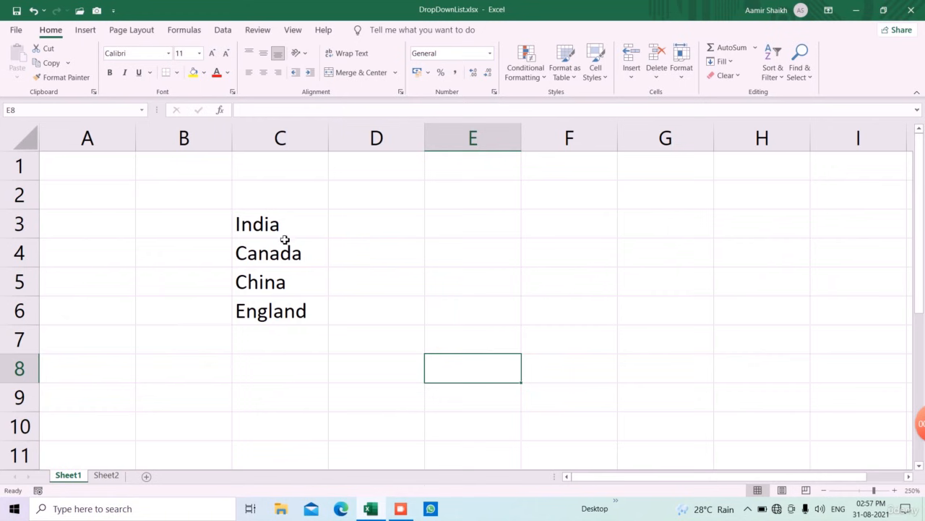
pyautogui.click(284, 345)
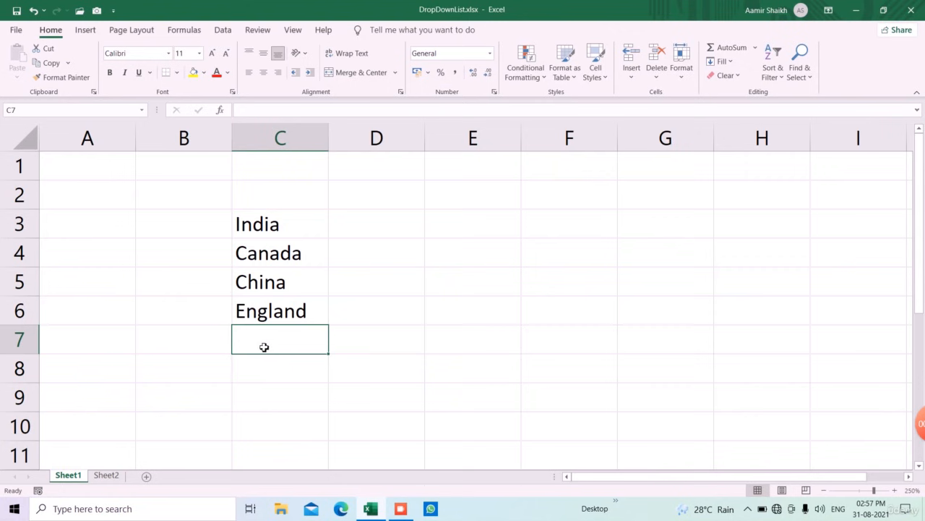
pyautogui.press('Down')
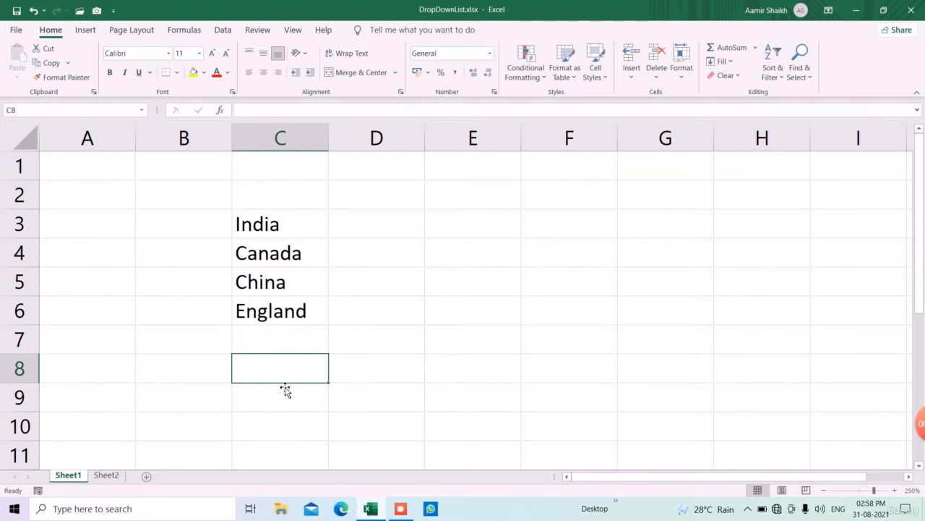
pyautogui.click(279, 419)
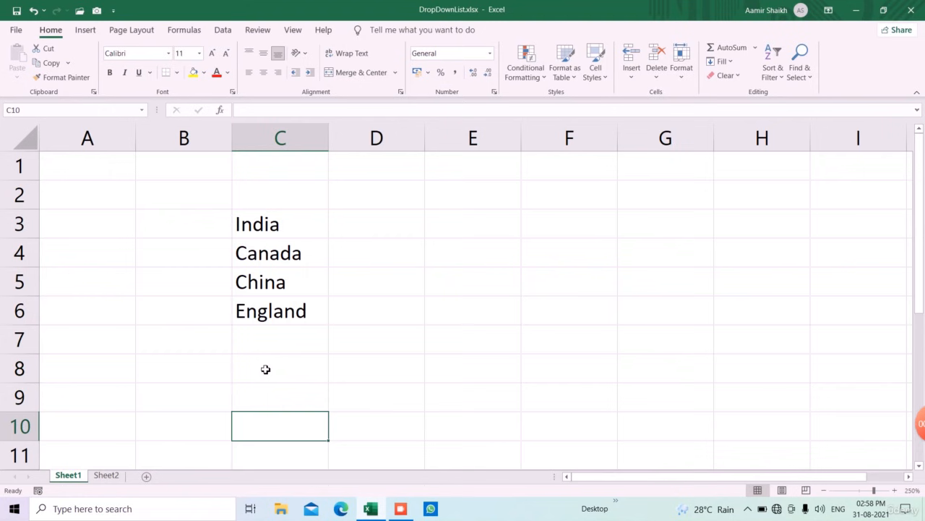
pyautogui.click(266, 369)
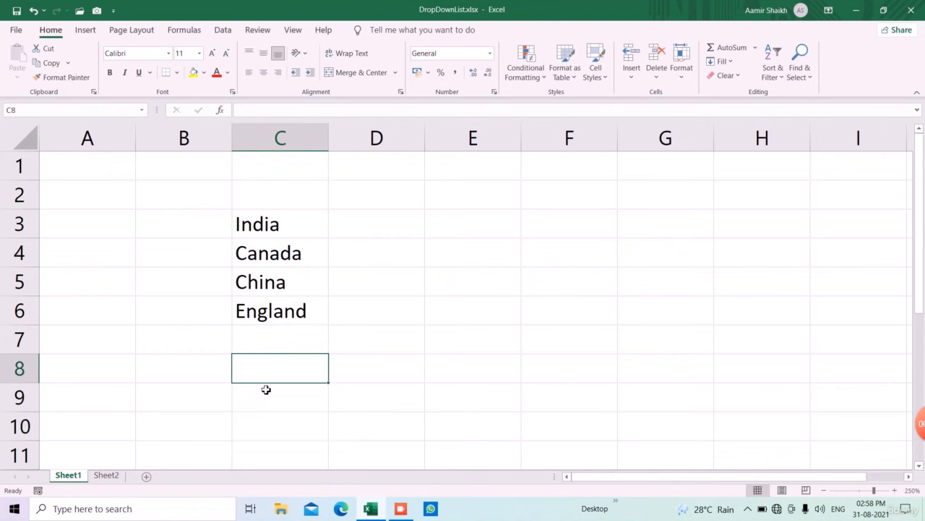
pyautogui.click(279, 340)
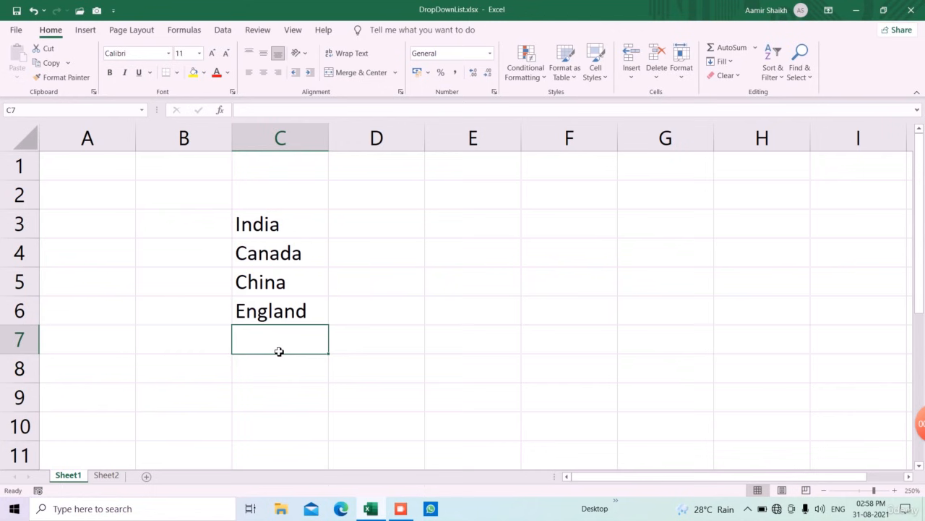
# - Add List data validation to cell C7 using the country cells $C$3:$C$6 as the source
pyautogui.click(219, 33)
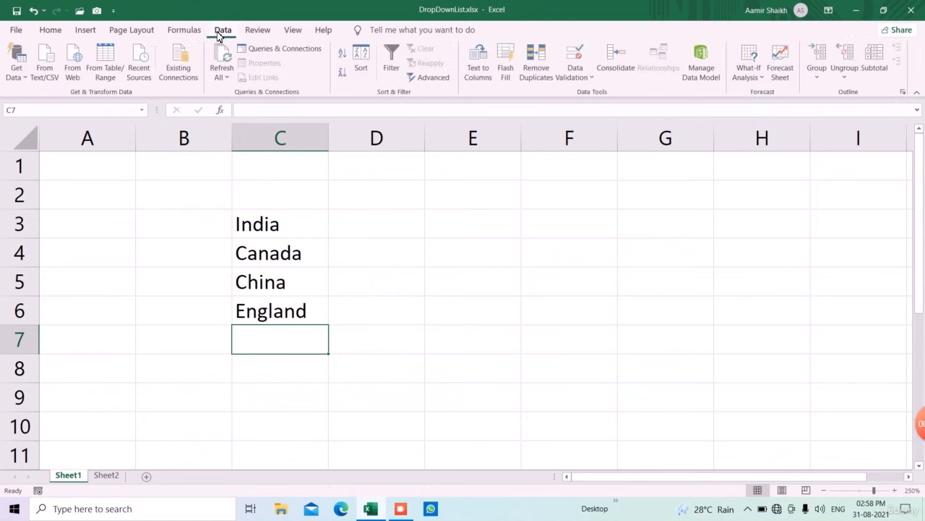
pyautogui.click(571, 77)
pyautogui.click(574, 94)
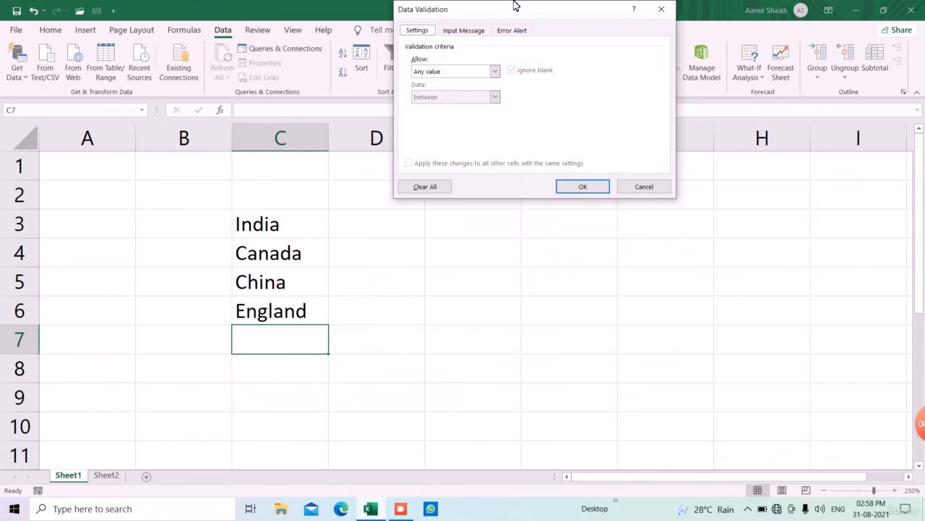
pyautogui.moveTo(515, 20); pyautogui.dragTo(528, 161)
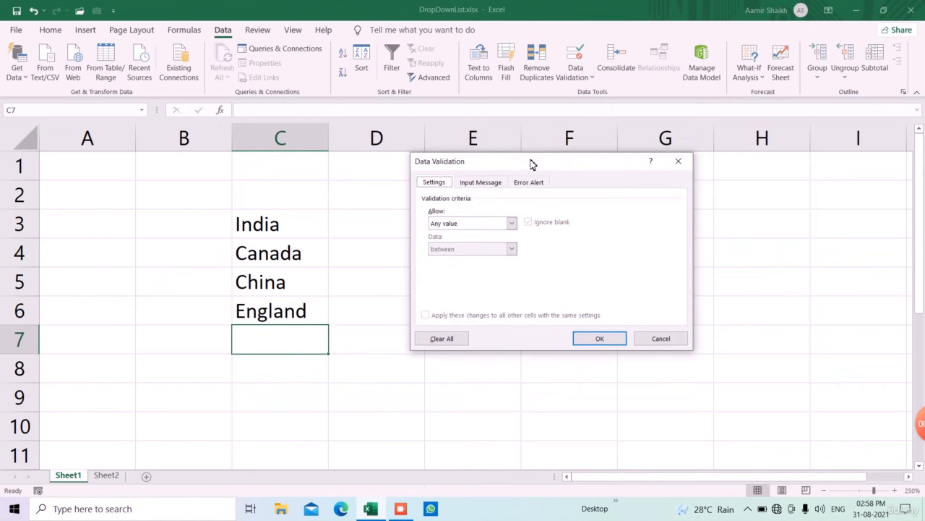
pyautogui.click(511, 223)
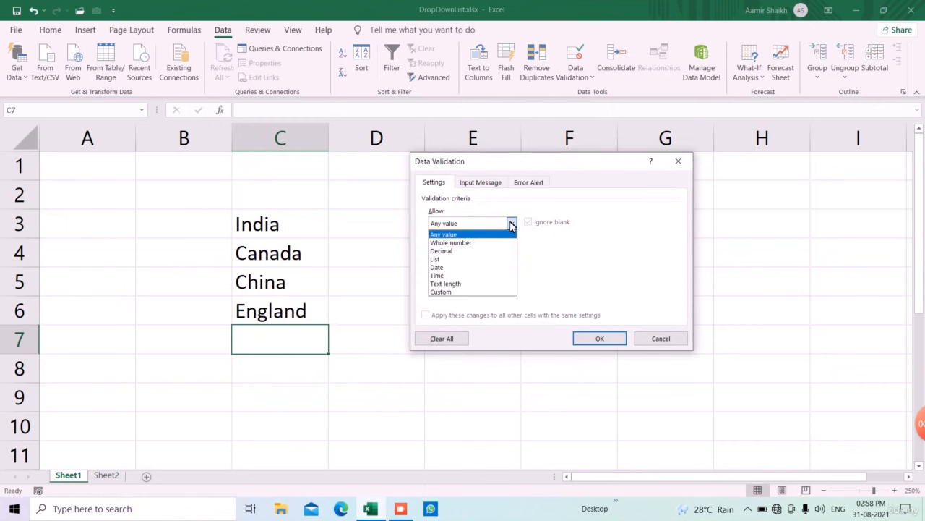
pyautogui.click(487, 259)
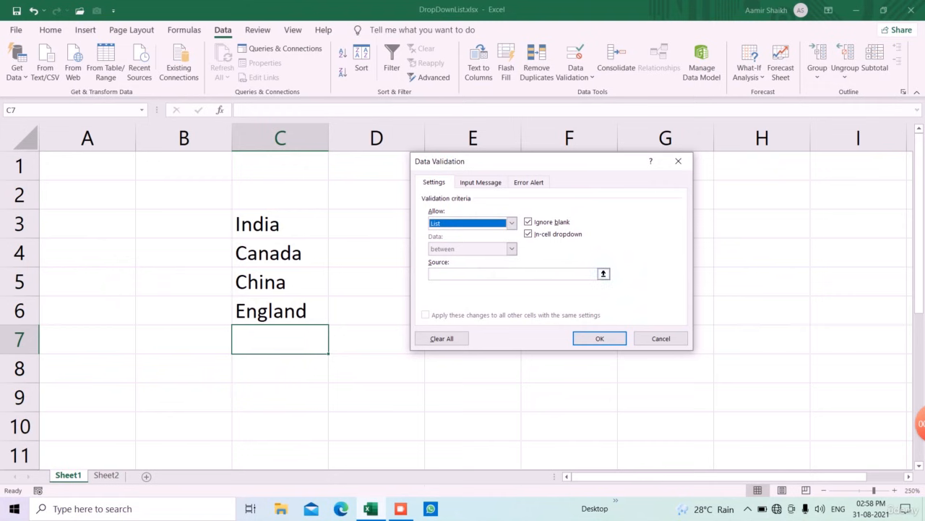
pyautogui.click(431, 273)
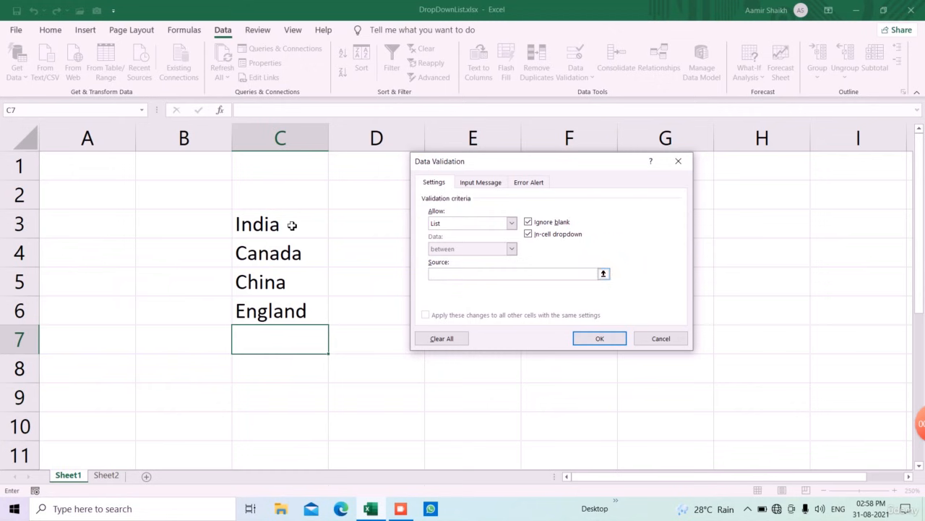
pyautogui.moveTo(293, 226); pyautogui.dragTo(300, 305)
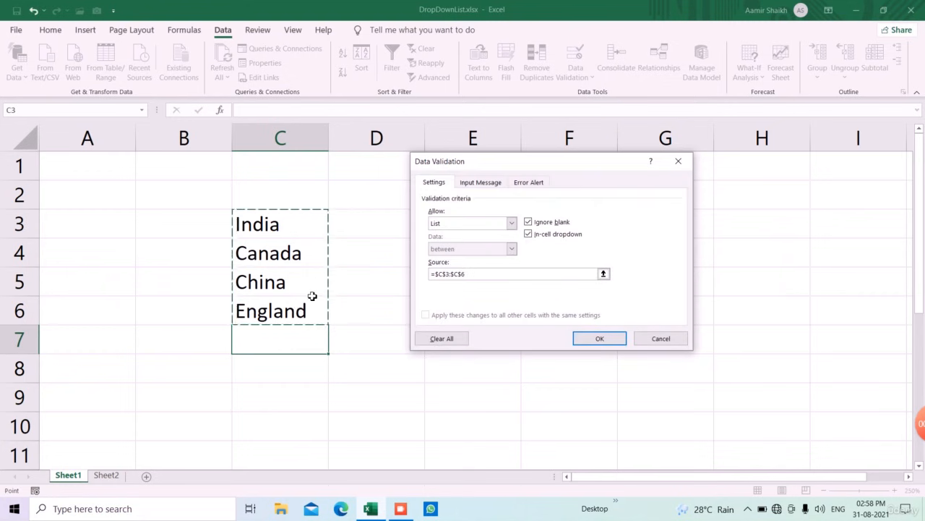
pyautogui.click(597, 339)
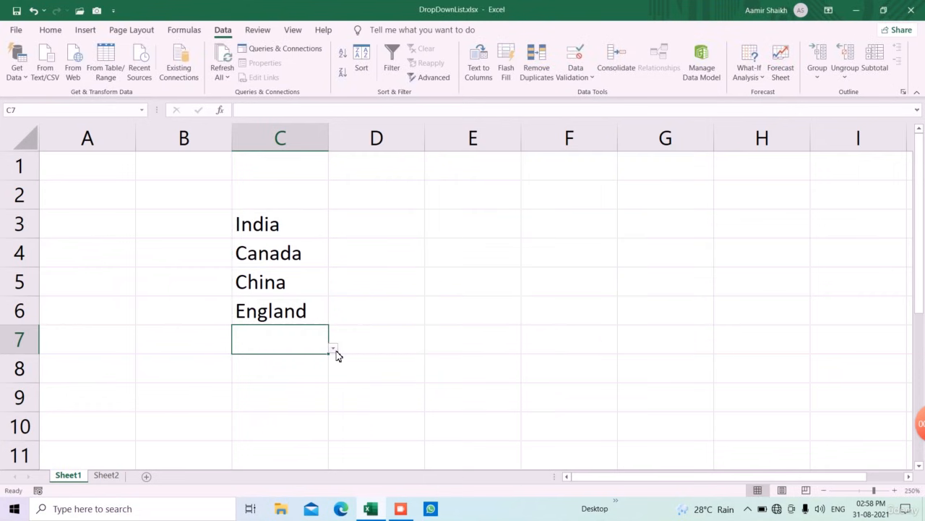
# - Test the C7 drop-down by picking Canada, China and then England from it
pyautogui.click(333, 348)
pyautogui.click(312, 387)
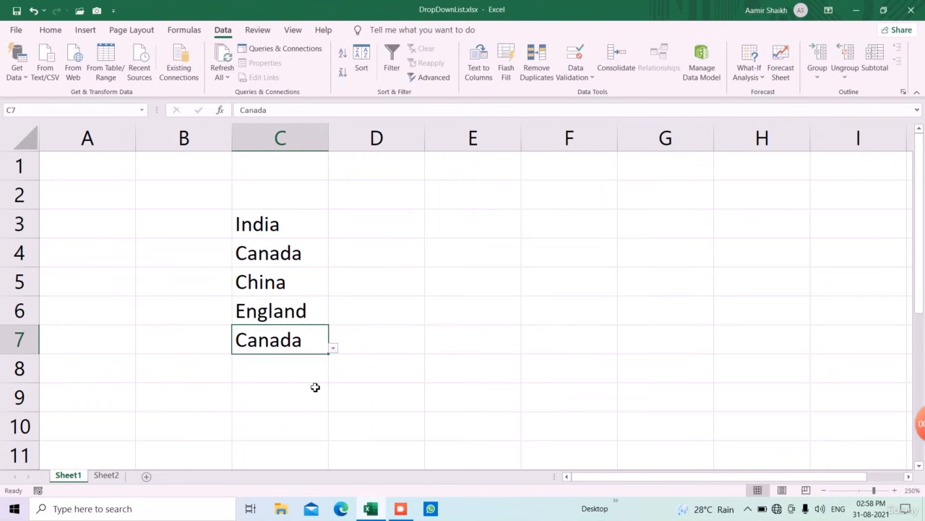
pyautogui.click(333, 349)
pyautogui.click(302, 402)
pyautogui.click(333, 349)
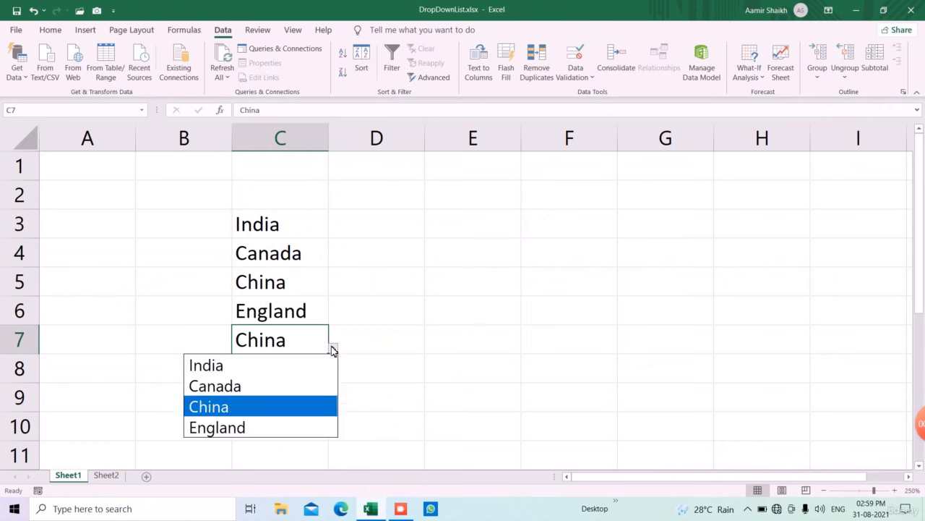
pyautogui.click(299, 423)
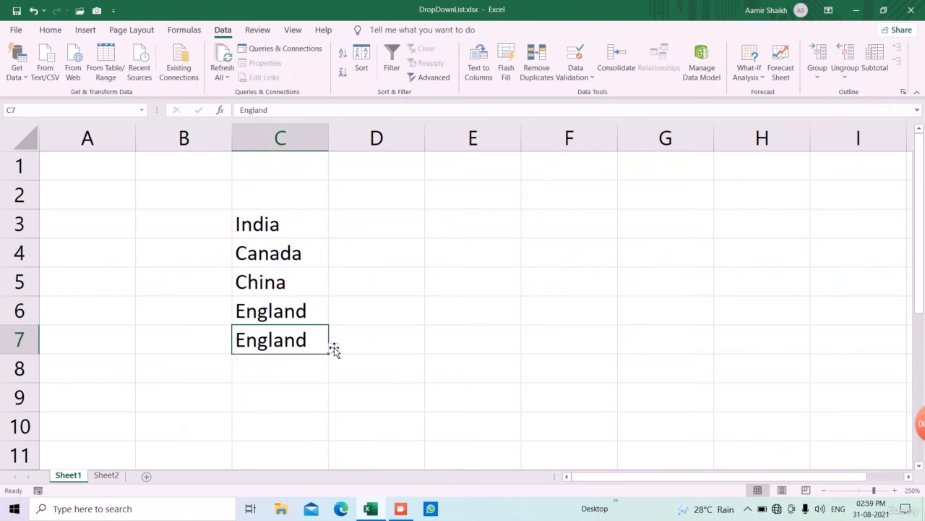
# - Change cell C3 to Pakistan
pyautogui.click(304, 229)
pyautogui.write('Pak')
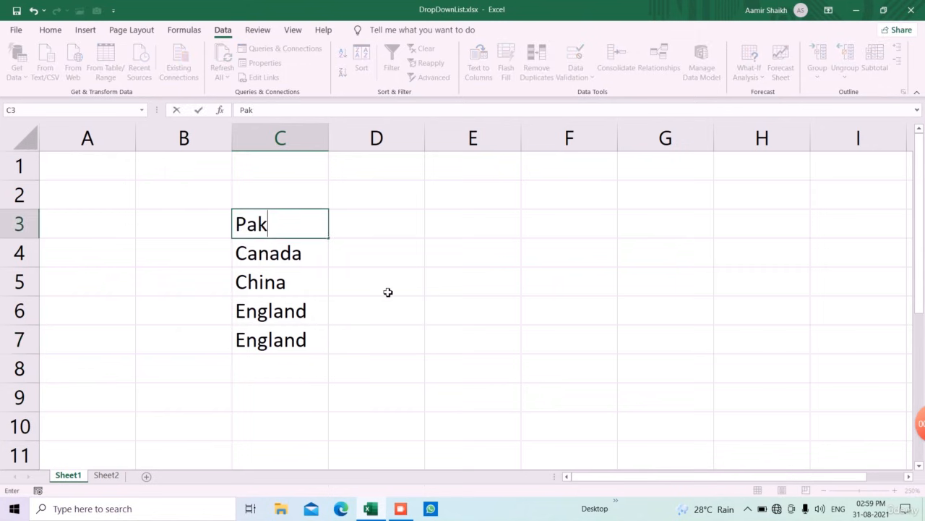
pyautogui.write('istan')
pyautogui.press('Return')
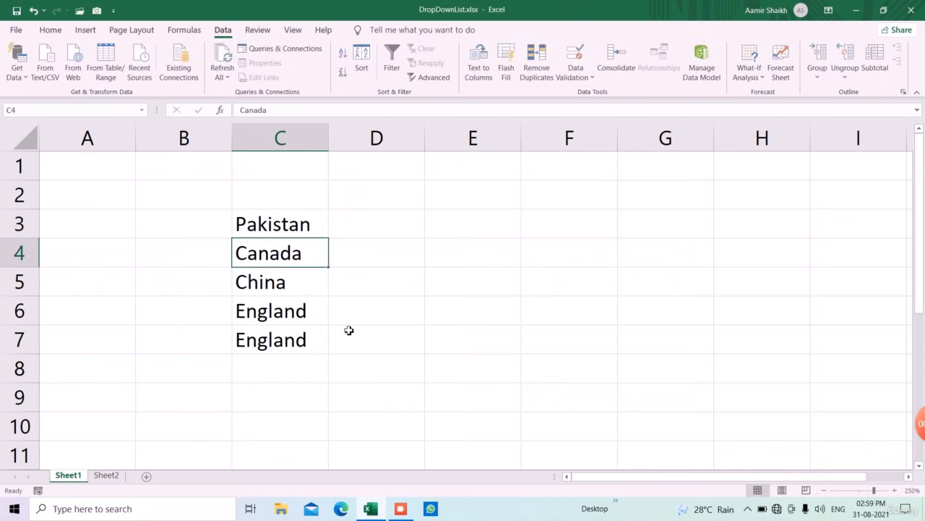
# - Select Pakistan for cell C7 from its updated drop-down list
pyautogui.click(317, 350)
pyautogui.click(332, 349)
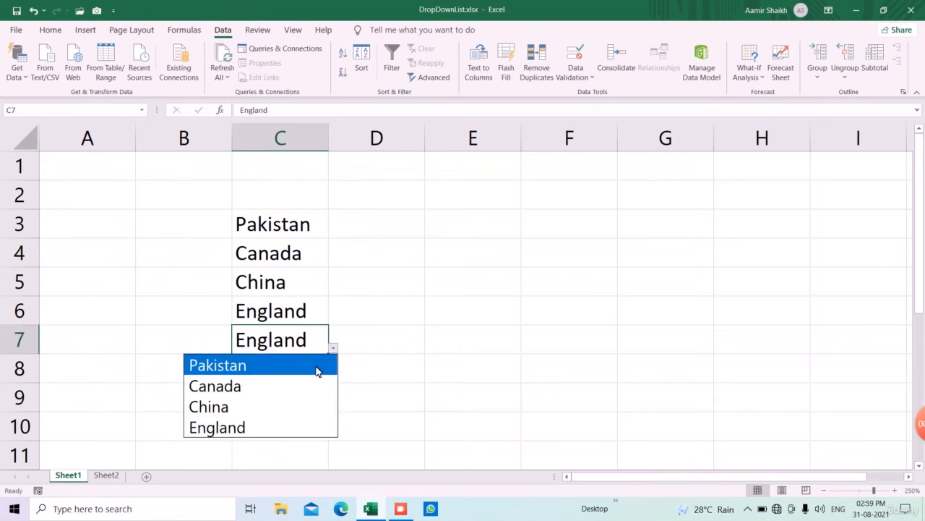
pyautogui.click(316, 366)
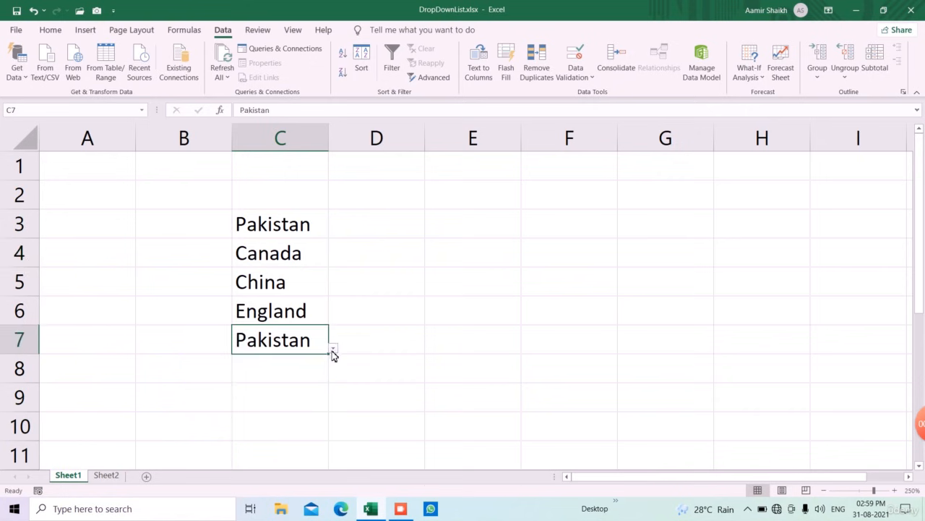
pyautogui.click(333, 349)
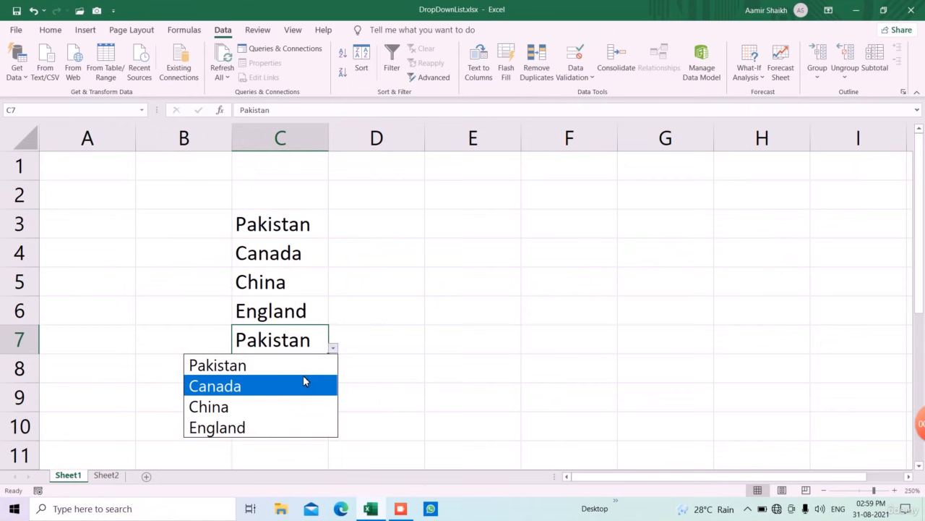
pyautogui.click(305, 367)
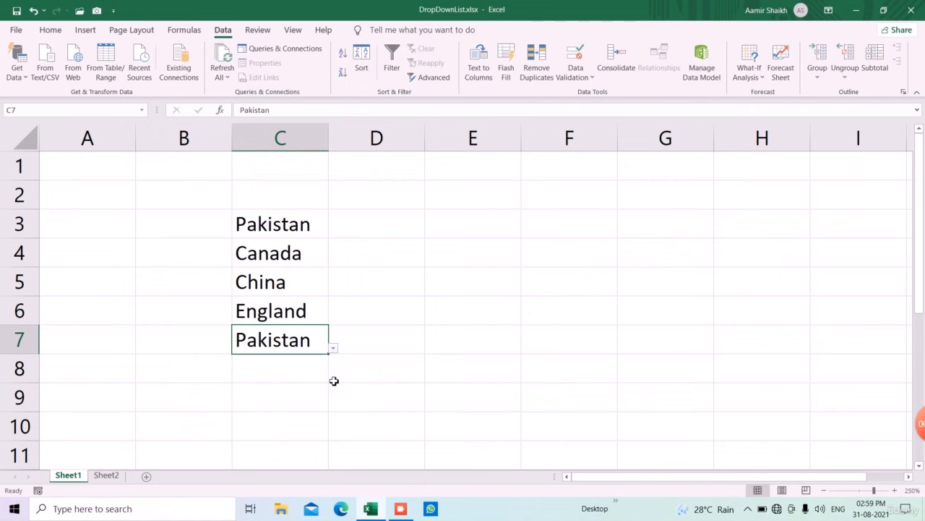
pyautogui.click(263, 402)
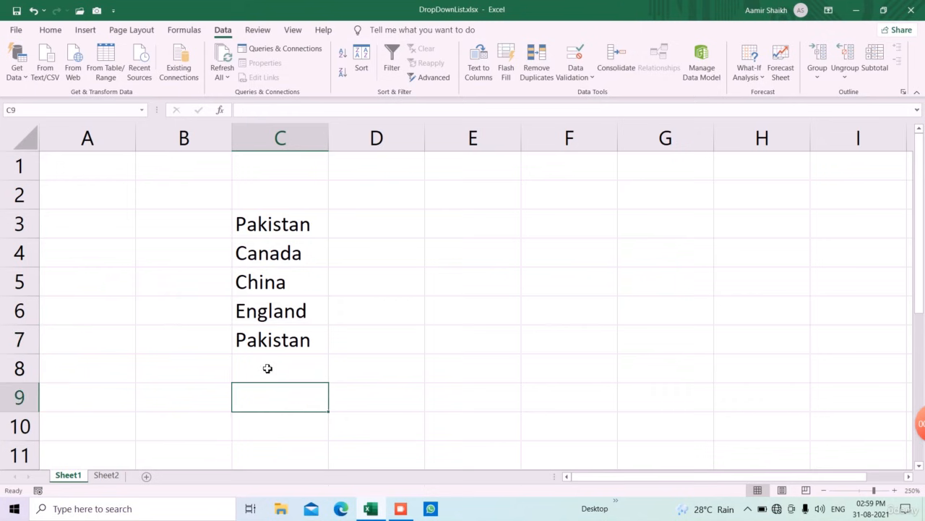
# - Clear all data validation from cell C7 to remove its drop-down list
pyautogui.click(268, 346)
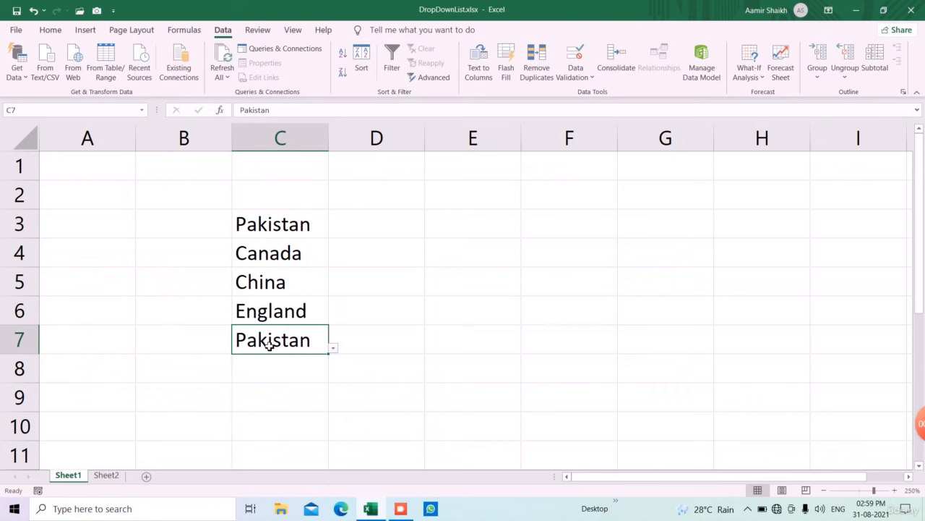
pyautogui.click(577, 75)
pyautogui.click(585, 94)
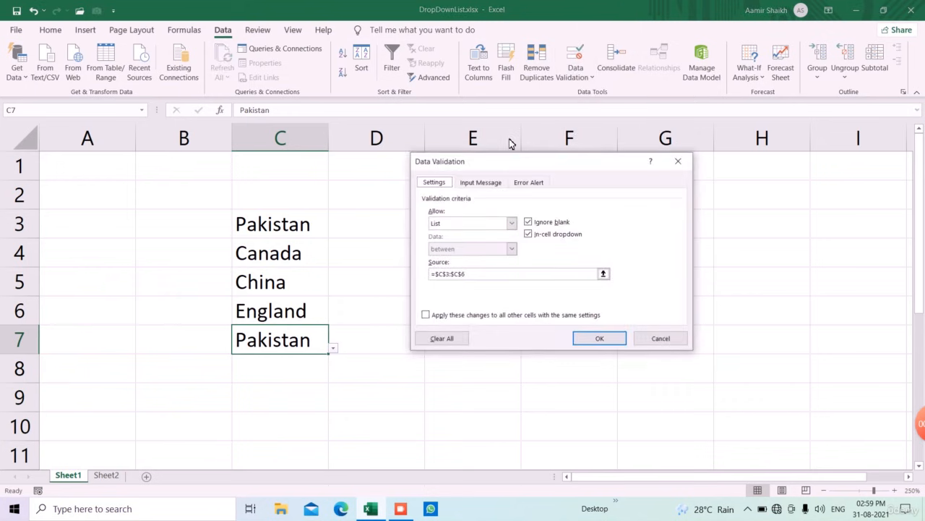
pyautogui.click(436, 340)
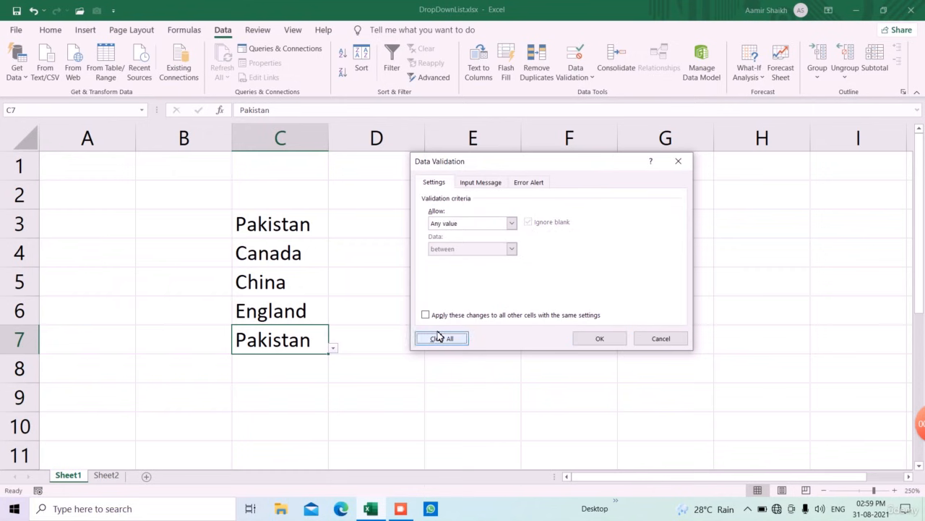
pyautogui.click(597, 341)
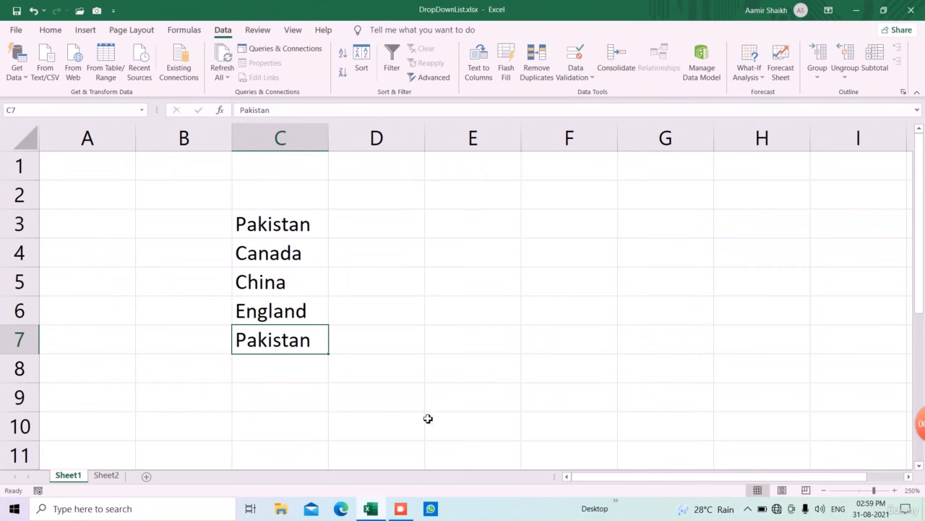
pyautogui.click(277, 405)
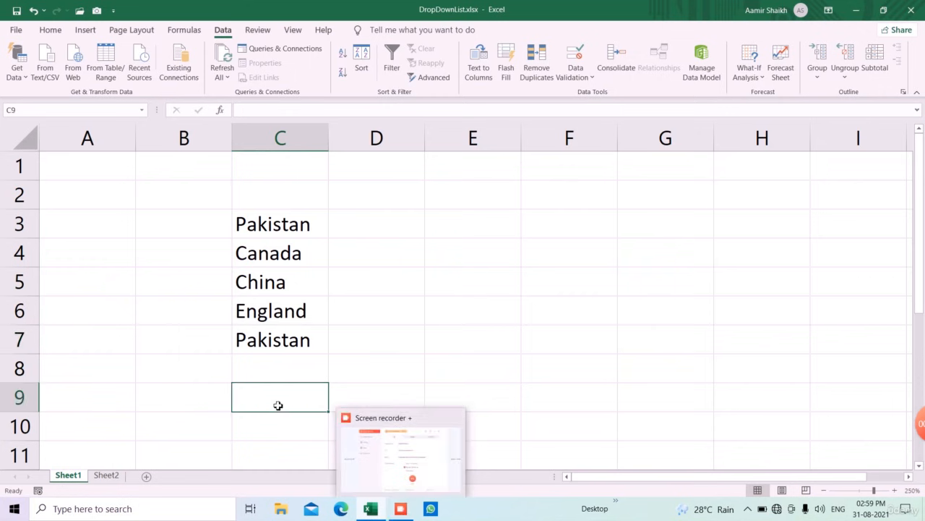
pyautogui.click(289, 344)
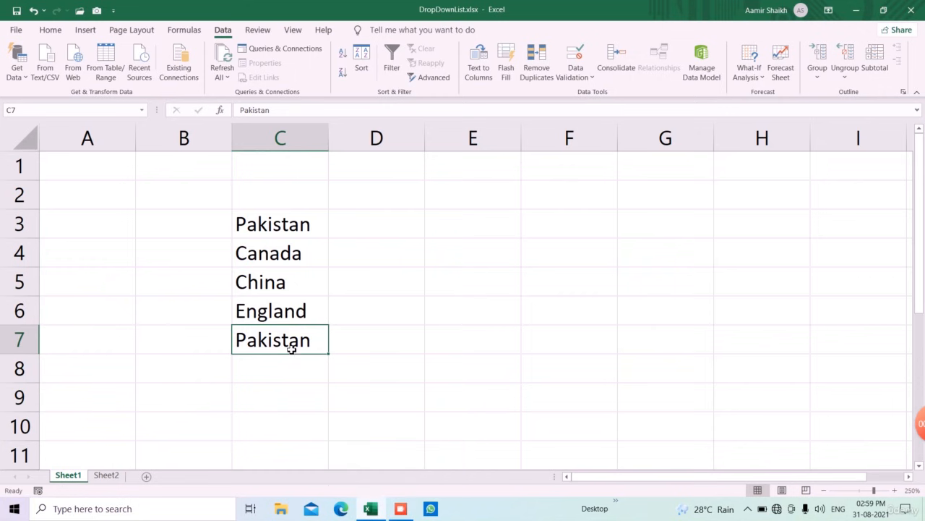
pyautogui.click(401, 510)
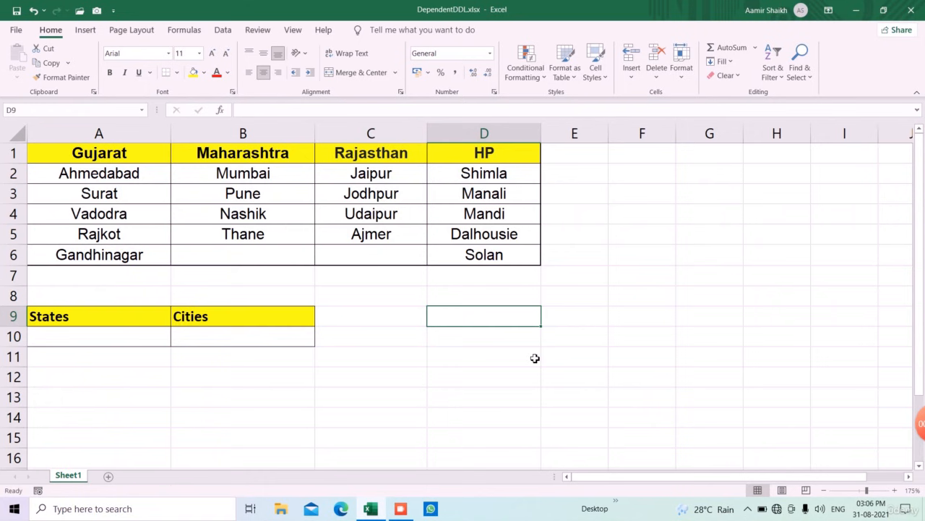
# - Examine the DependentDDL sheet's state headings, their city lists and the States and Cities entry cells
pyautogui.click(396, 323)
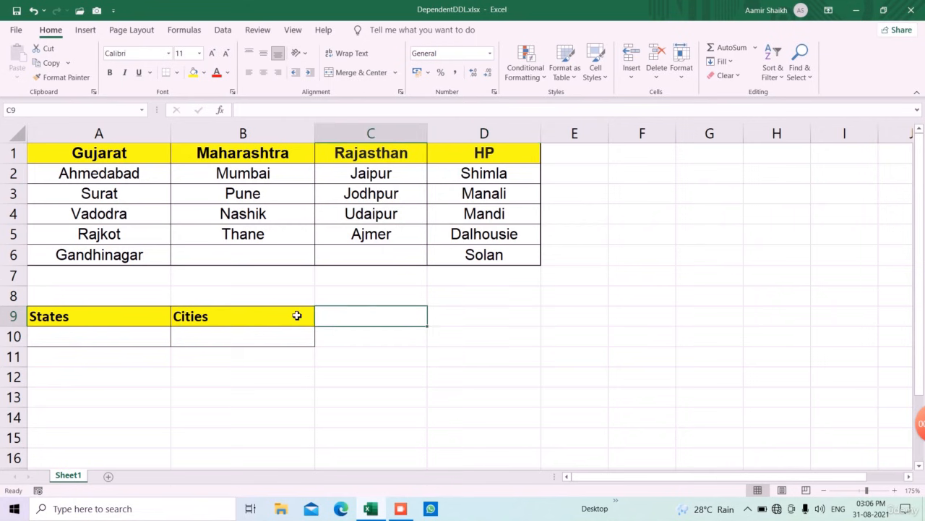
pyautogui.click(228, 340)
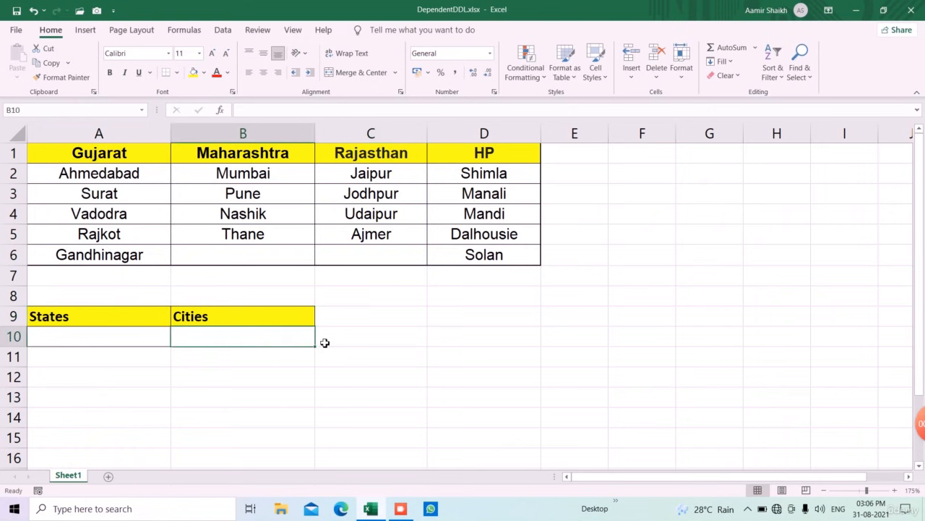
pyautogui.click(149, 338)
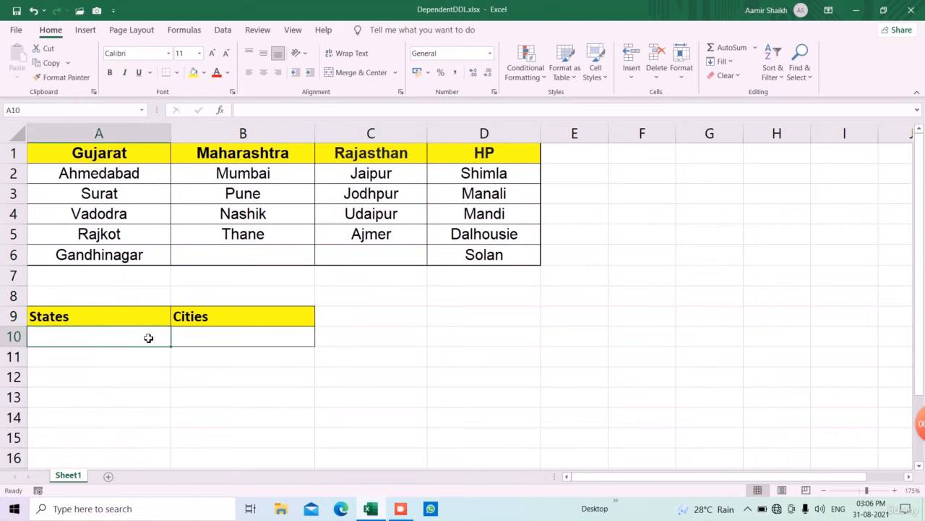
pyautogui.moveTo(118, 159); pyautogui.dragTo(482, 268)
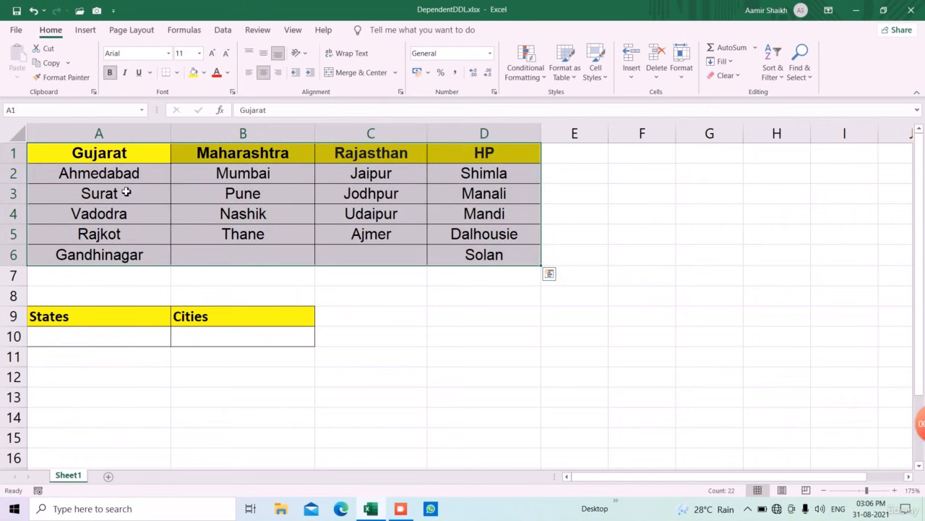
pyautogui.click(130, 159)
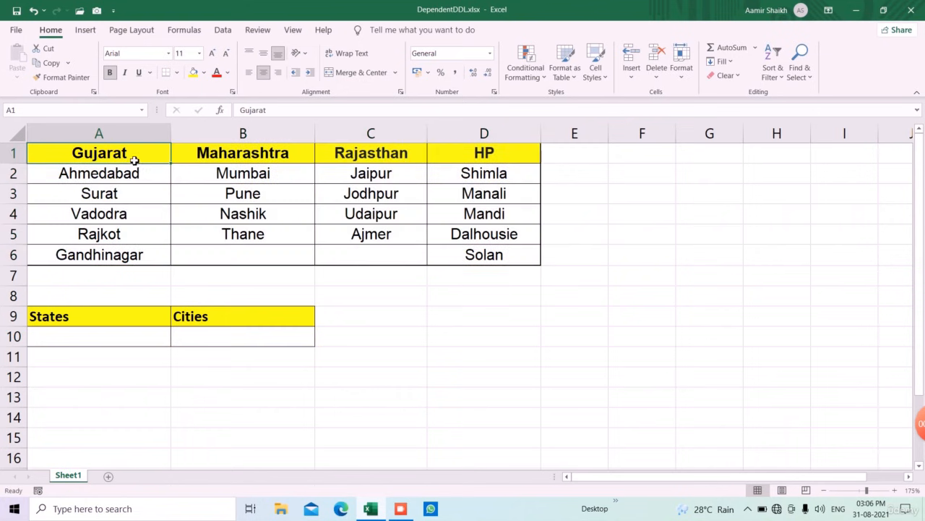
pyautogui.click(228, 158)
pyautogui.click(329, 153)
pyautogui.click(457, 152)
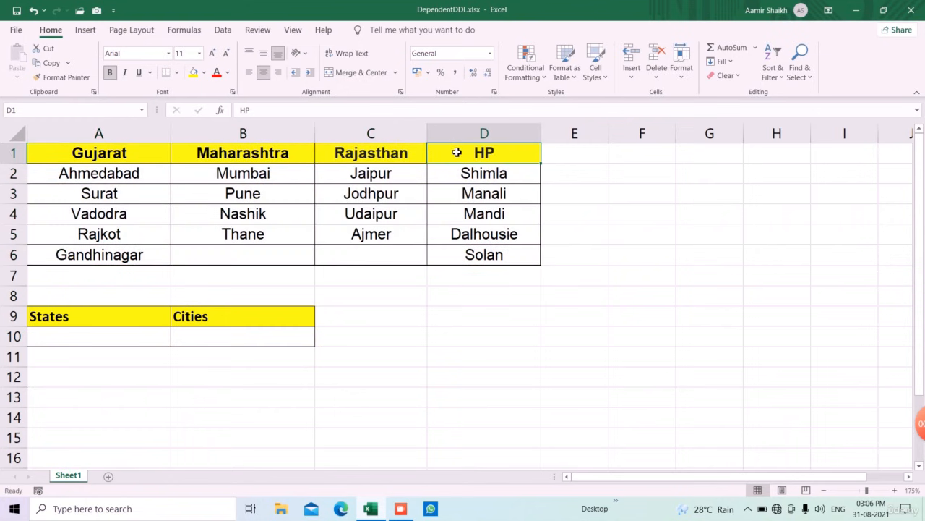
pyautogui.moveTo(109, 176); pyautogui.dragTo(486, 266)
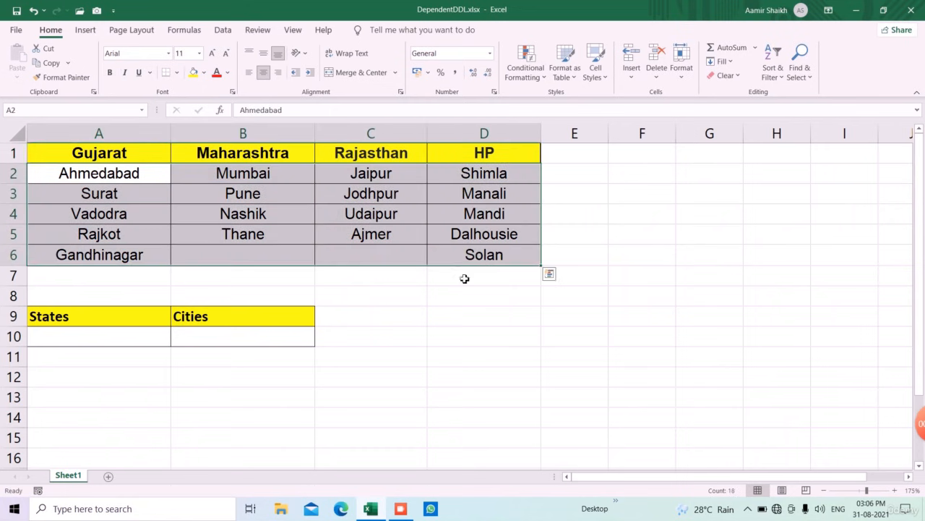
pyautogui.click(103, 336)
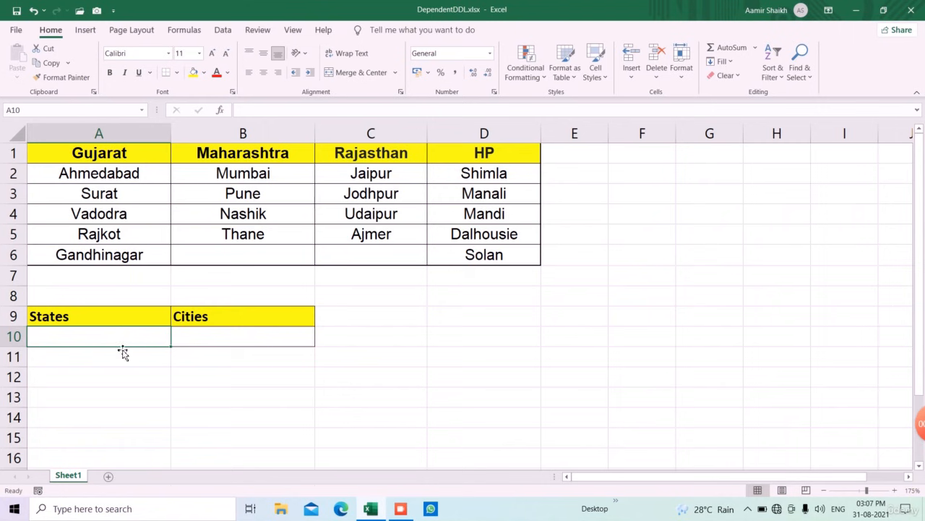
pyautogui.click(218, 339)
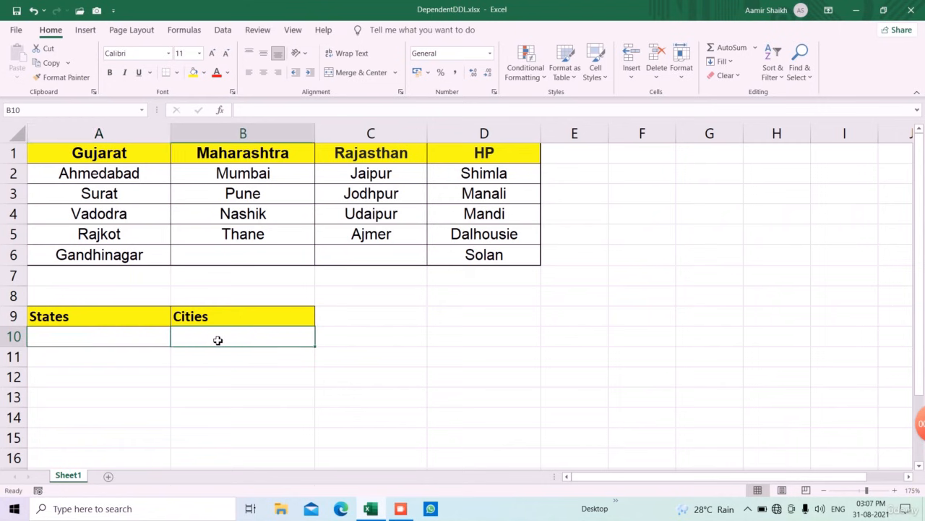
pyautogui.click(135, 344)
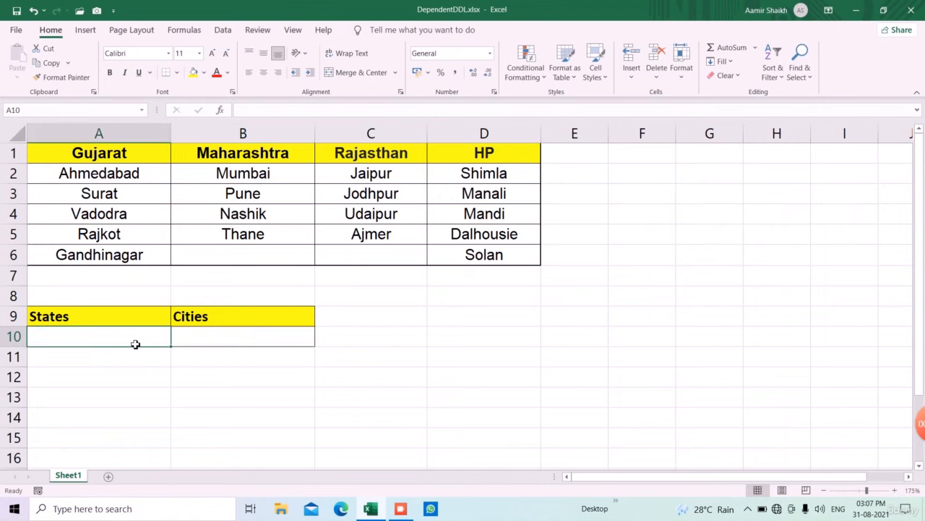
pyautogui.click(234, 339)
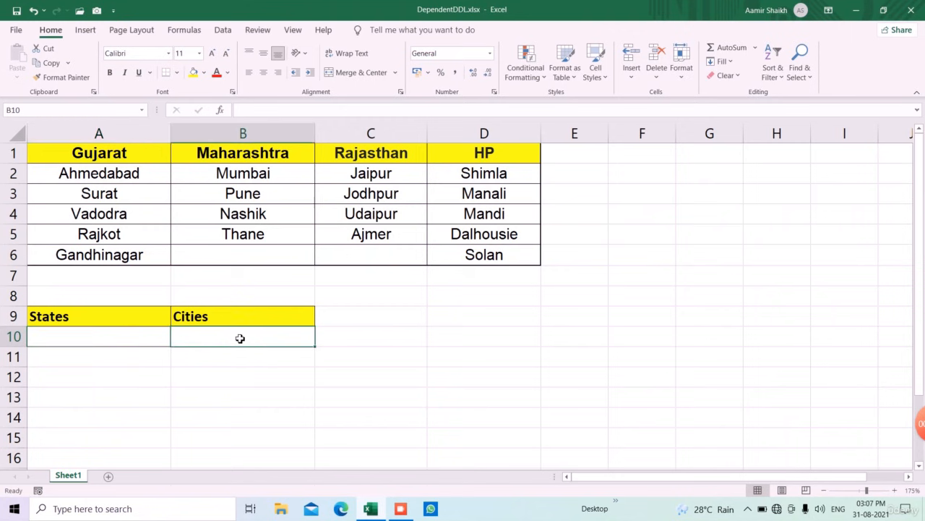
pyautogui.click(113, 336)
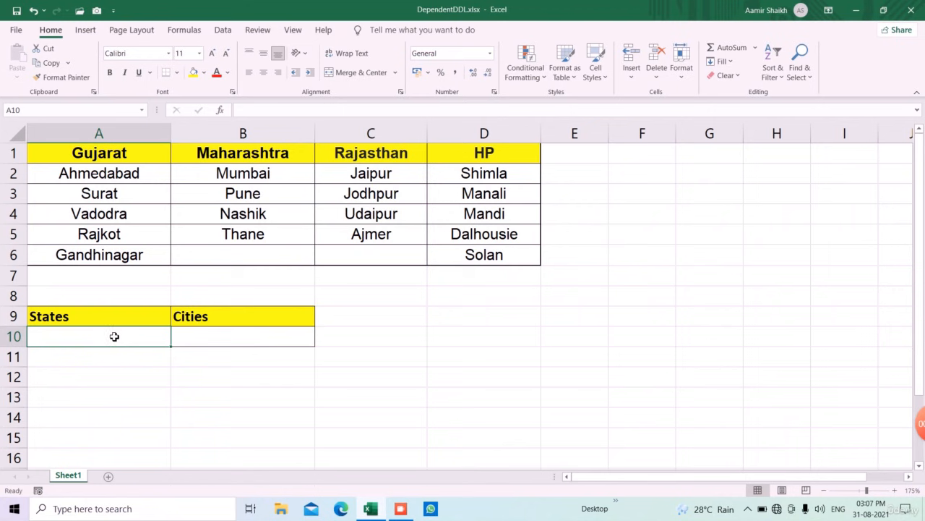
pyautogui.click(228, 335)
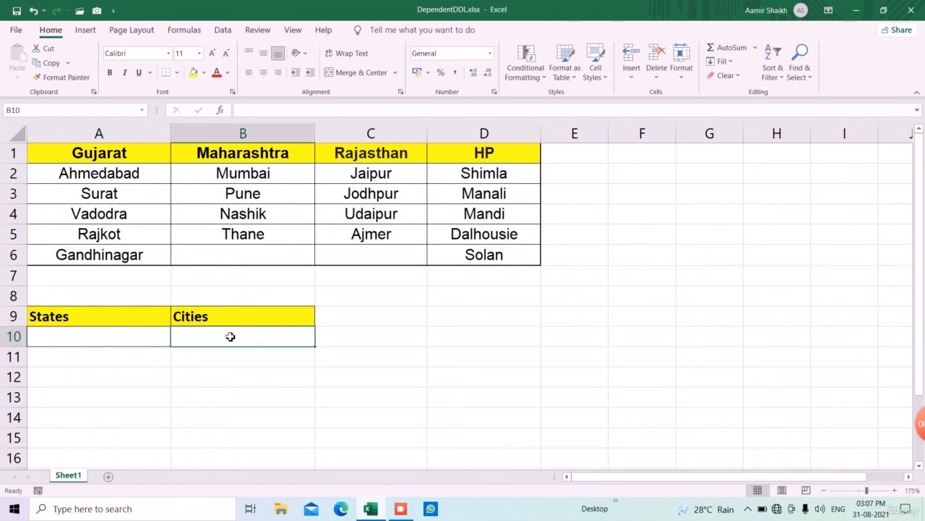
pyautogui.click(130, 342)
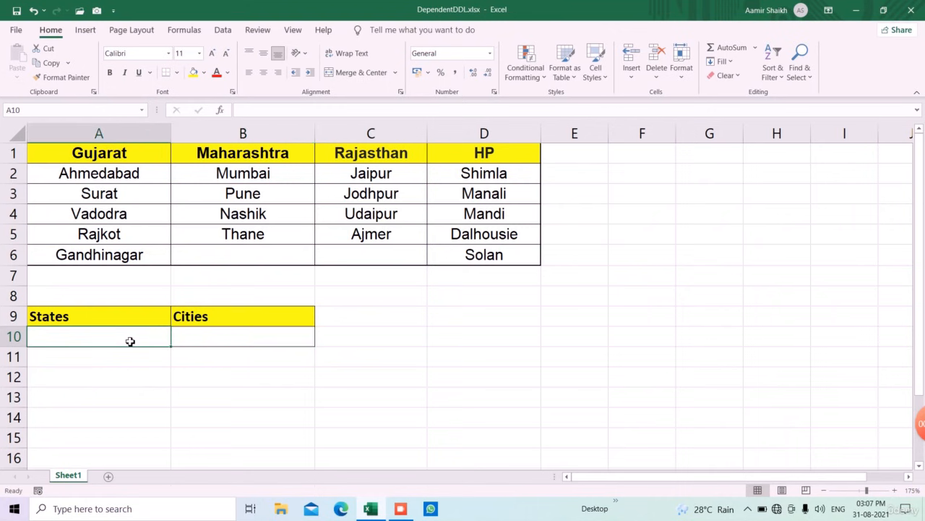
# - Enter a sample first name in cell D9
pyautogui.click(463, 345)
pyautogui.click(476, 321)
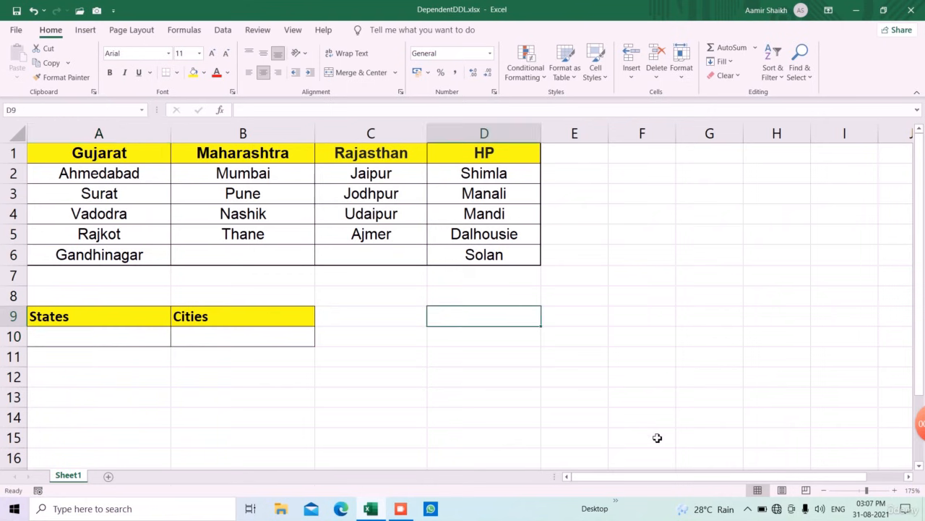
pyautogui.write('Aamir')
pyautogui.press('Tab')
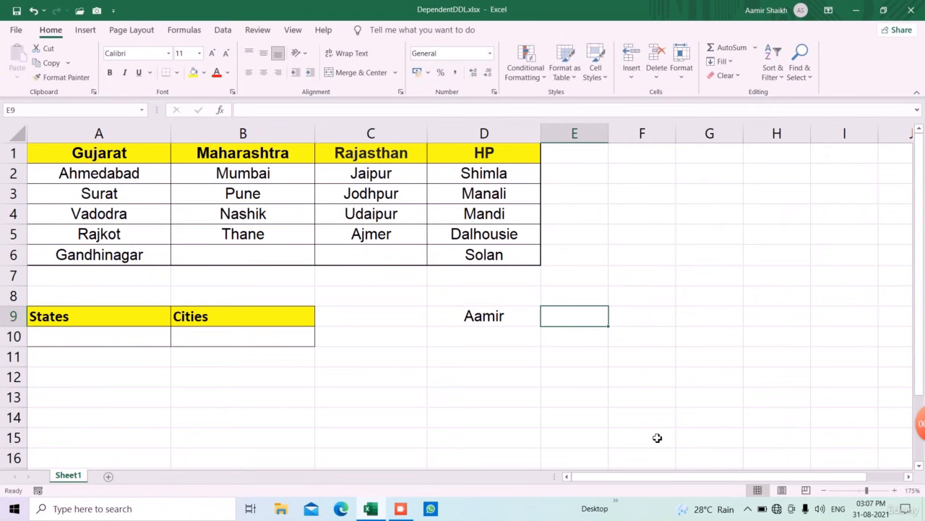
# - Enter the formula =D9 in cell E9 to reference the name cell
pyautogui.write('=')
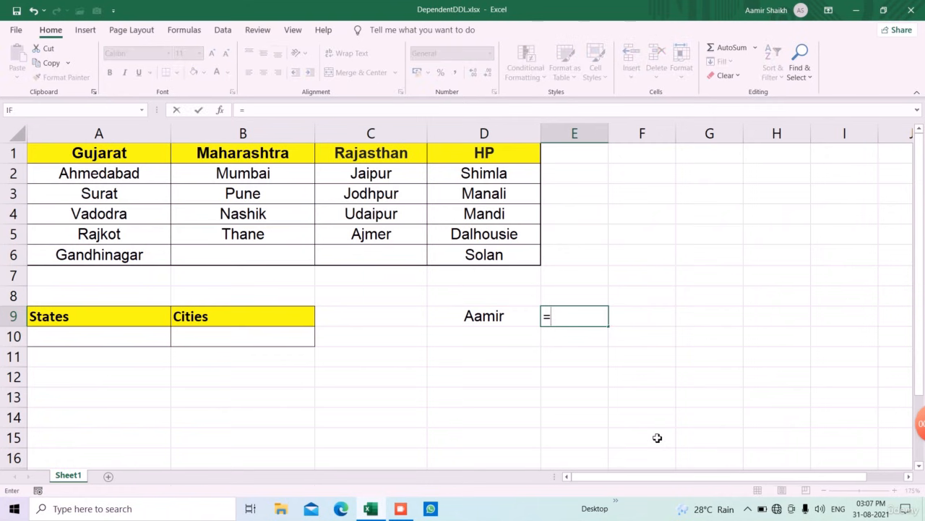
pyautogui.press('Left')
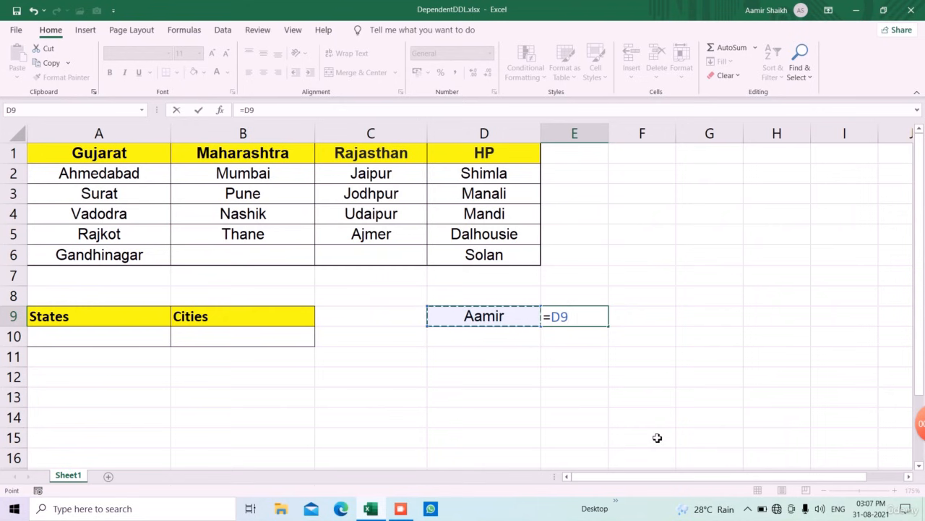
pyautogui.press('Return')
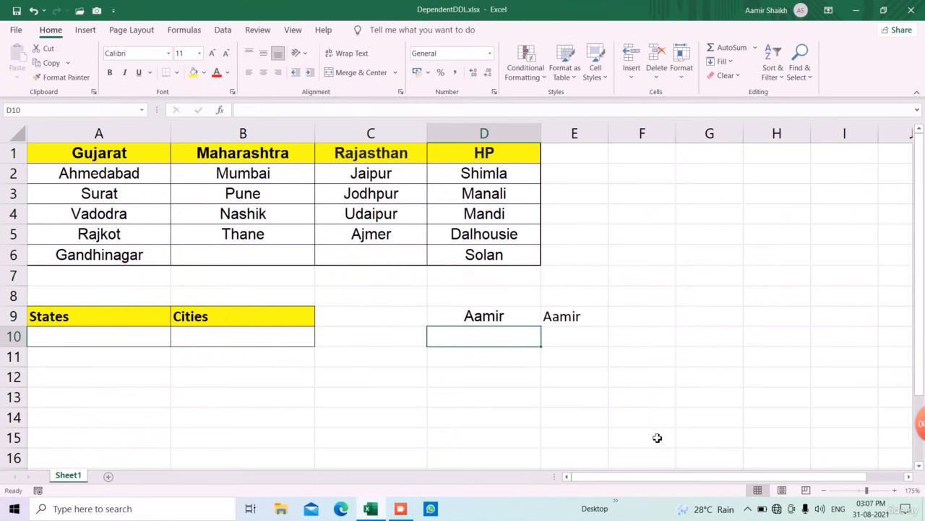
# - Change cell D9 to 123
pyautogui.press('Up')
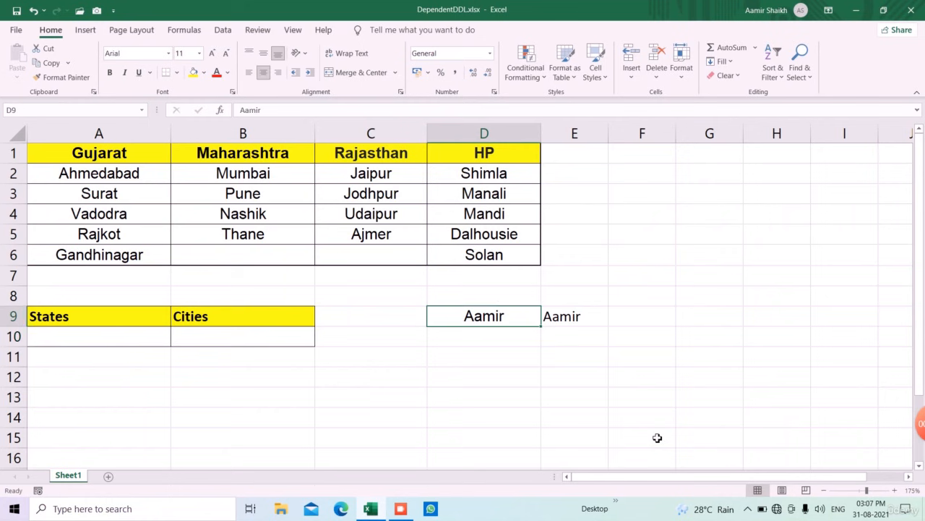
pyautogui.write('123')
pyautogui.press('Return')
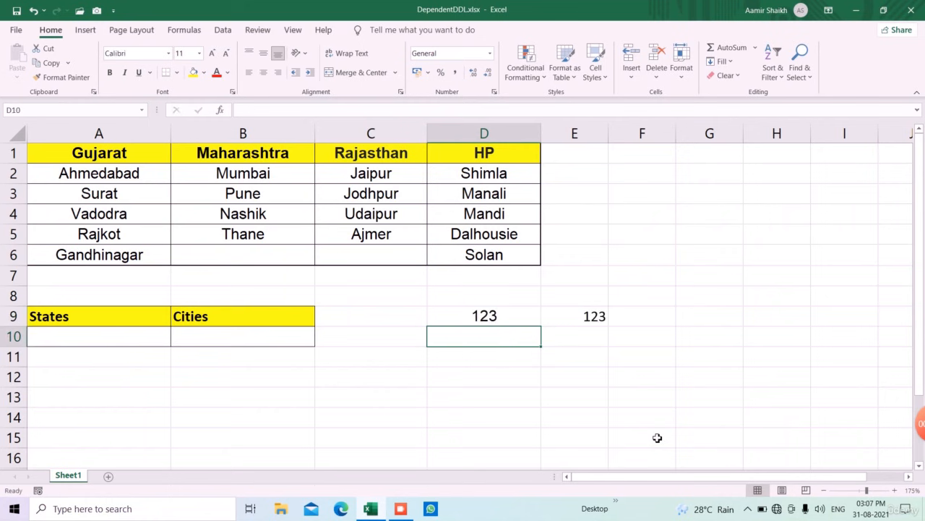
# - Enter the text A2 in cell D11
pyautogui.press('Up')
pyautogui.press('Down')
pyautogui.press('Right')
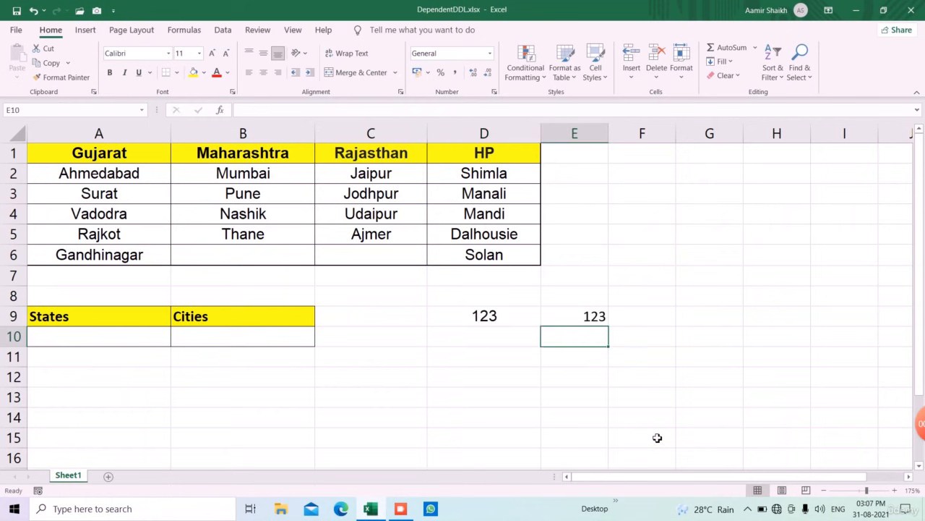
pyautogui.press('Up')
pyautogui.press('Down')
pyautogui.press('Left')
pyautogui.press('Down')
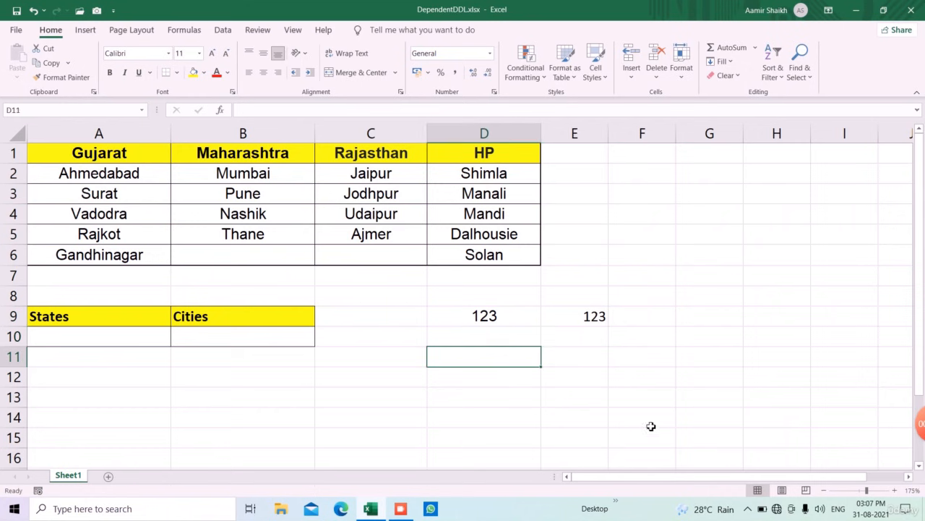
pyautogui.write('A2')
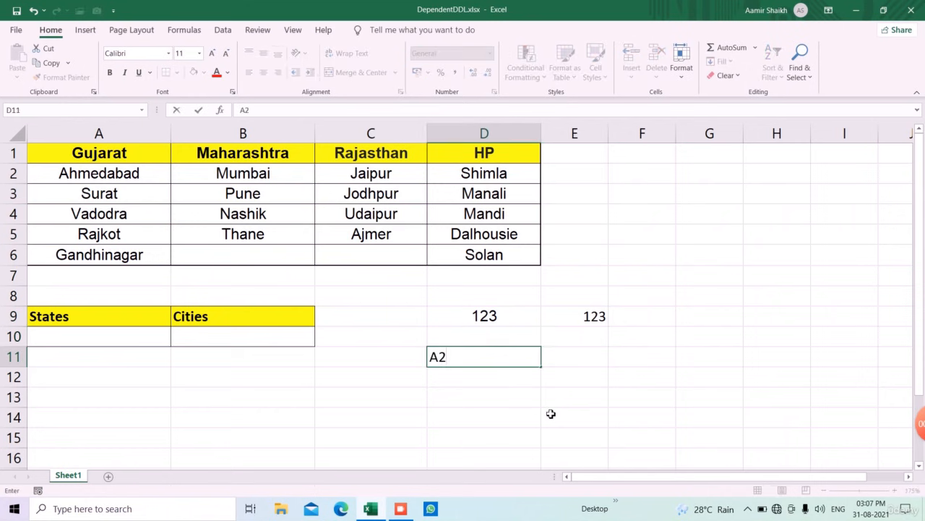
pyautogui.press('Return')
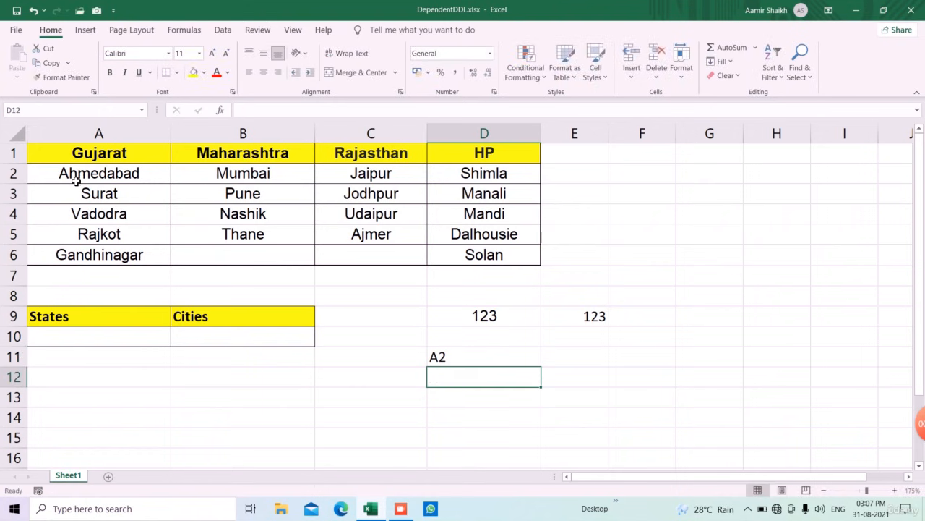
# - Enter the formula =INDIRECT(D11) in cell D13
pyautogui.click(499, 404)
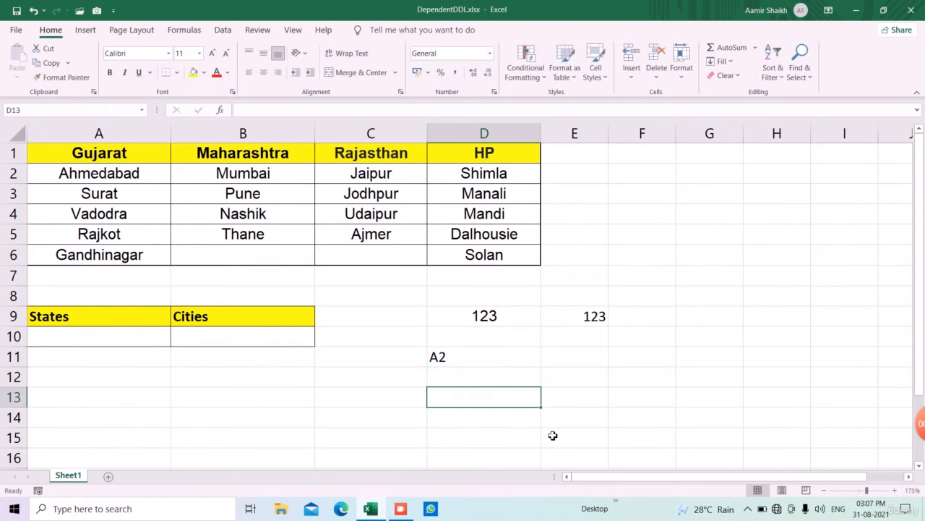
pyautogui.write('=indi')
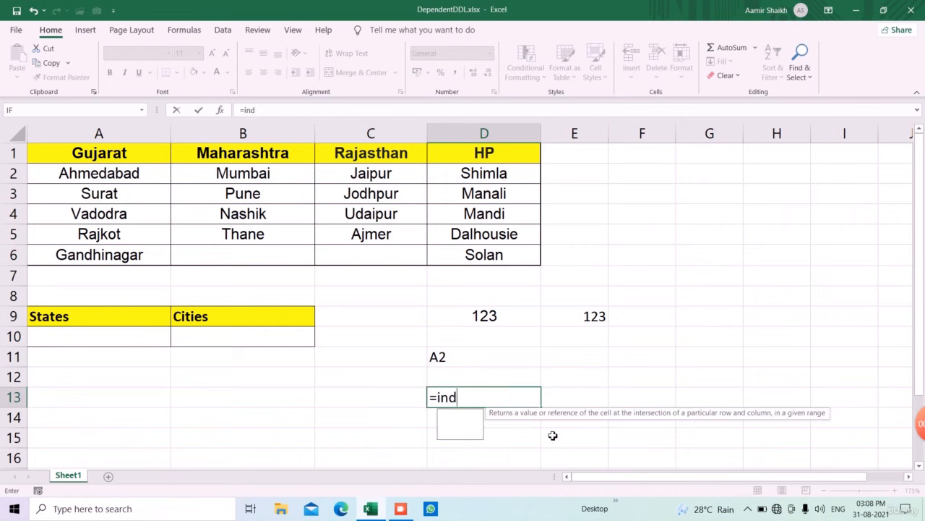
pyautogui.press('Tab')
pyautogui.press('Up')
pyautogui.press('Up')
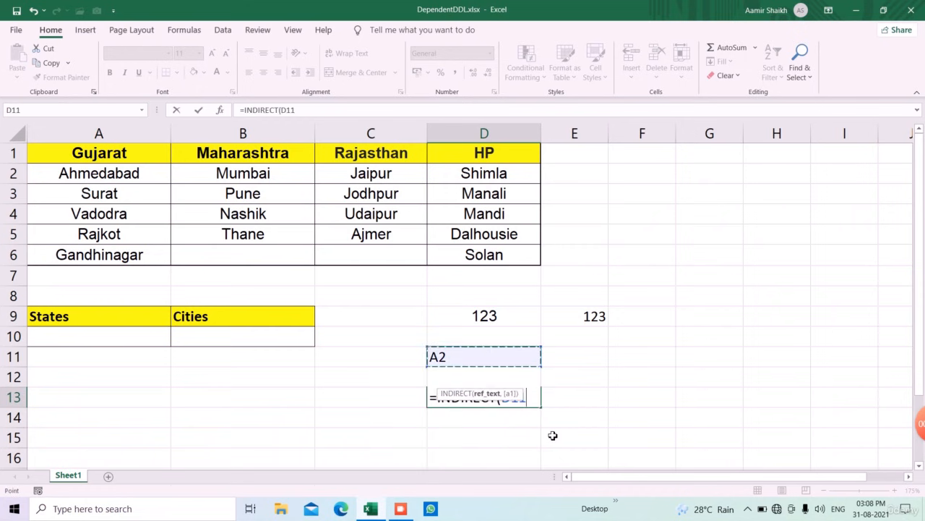
pyautogui.write(')')
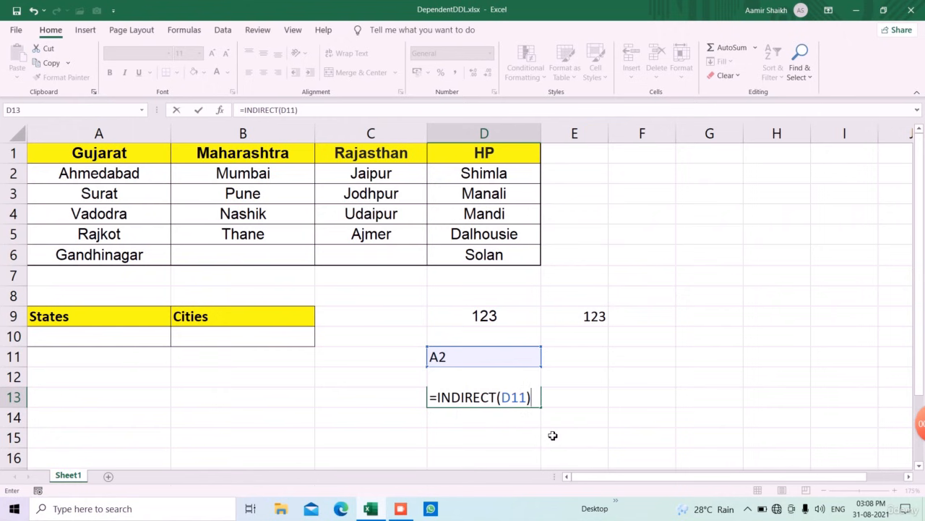
pyautogui.press('Return')
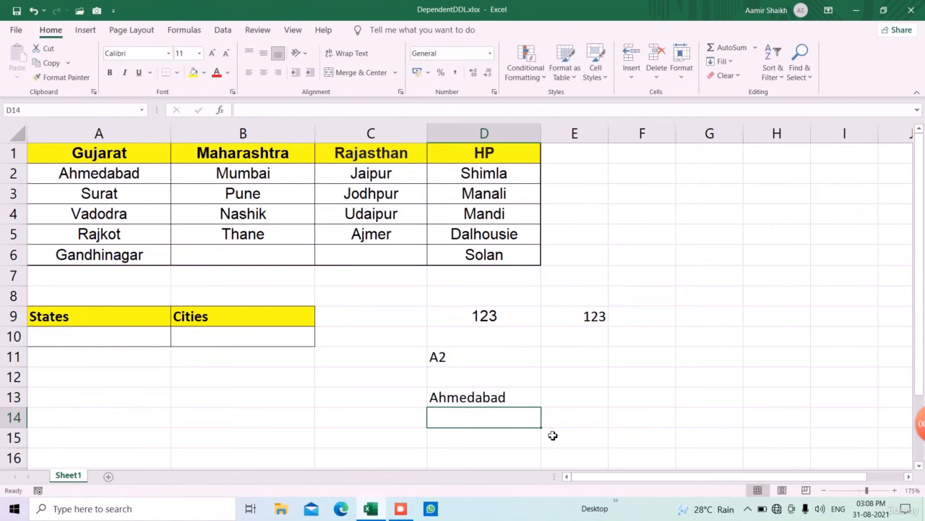
# - Clear the demonstration entries from the range D8:E14
pyautogui.press('Up')
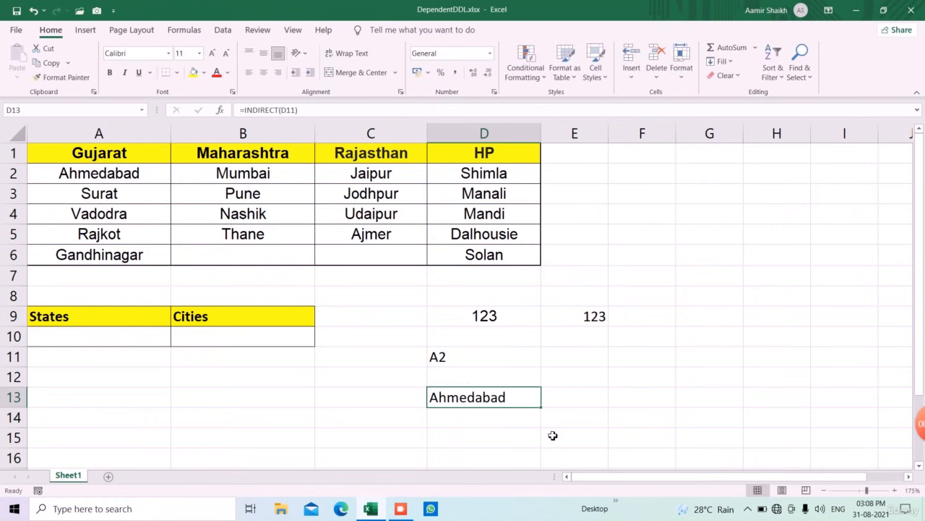
pyautogui.click(487, 366)
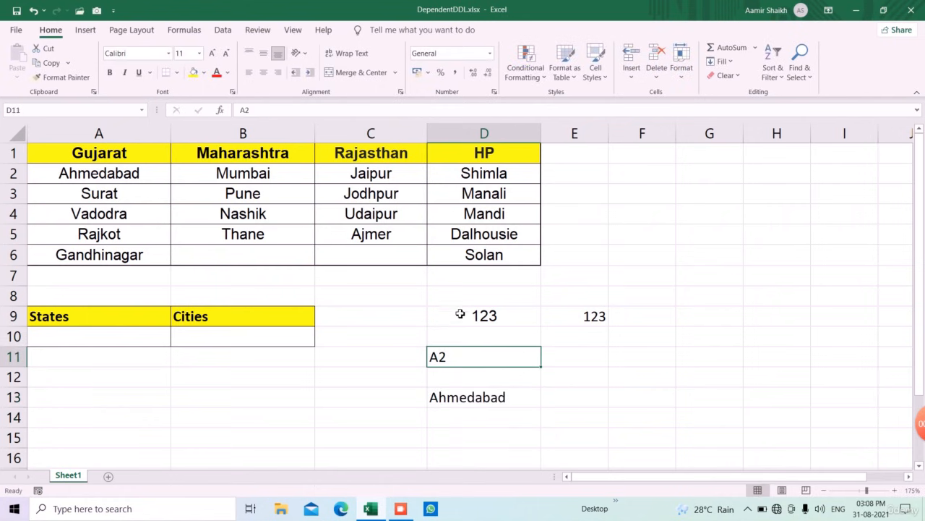
pyautogui.moveTo(466, 299); pyautogui.dragTo(580, 416)
pyautogui.press('Delete')
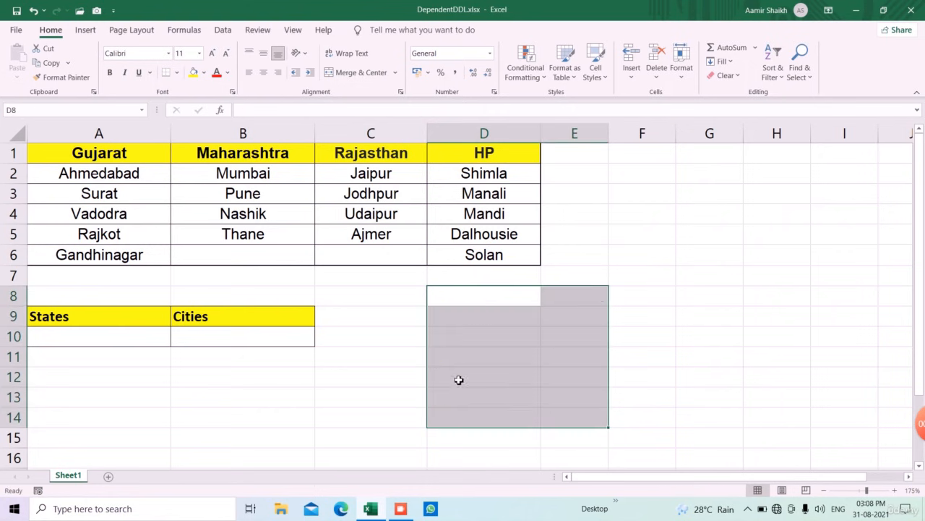
pyautogui.click(443, 364)
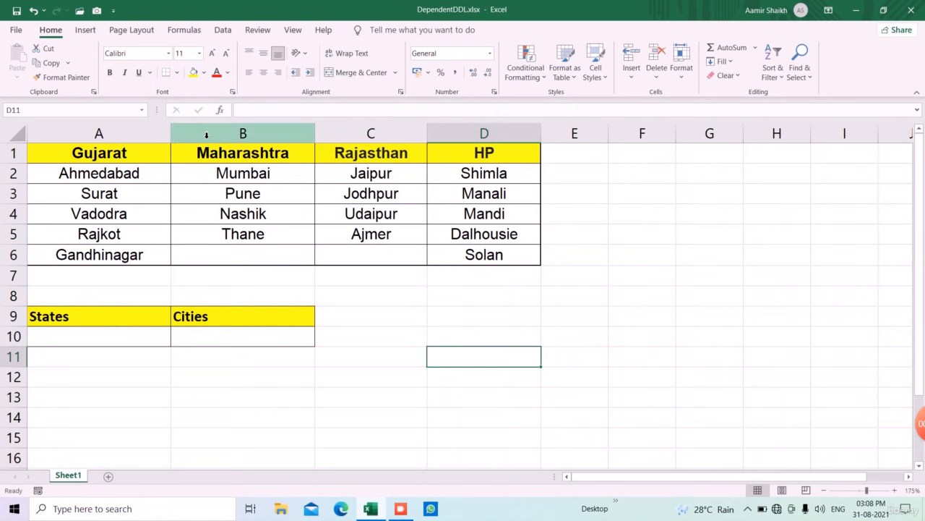
pyautogui.click(142, 110)
pyautogui.click(475, 431)
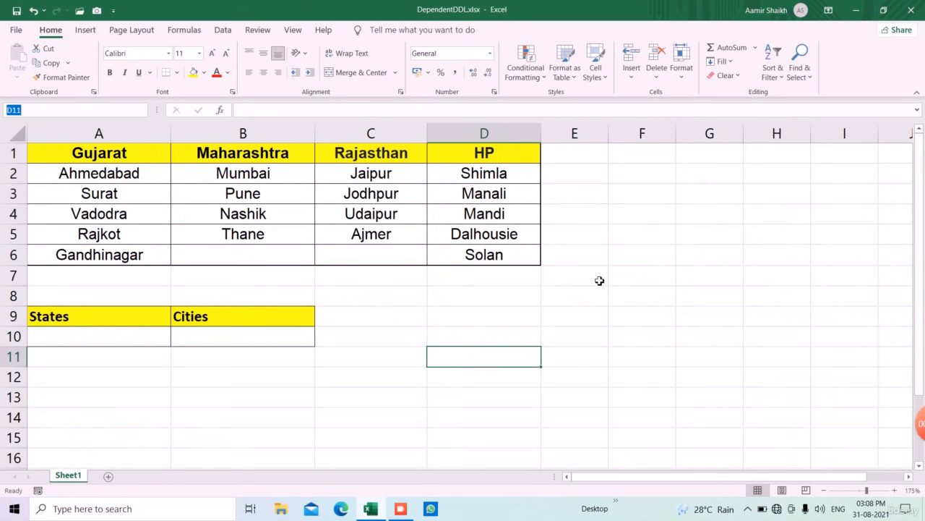
pyautogui.click(578, 319)
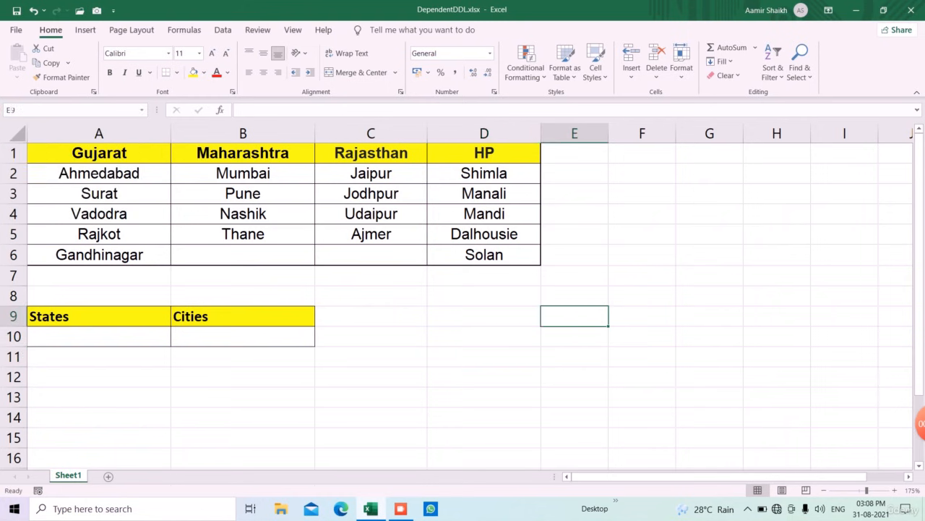
pyautogui.click(701, 202)
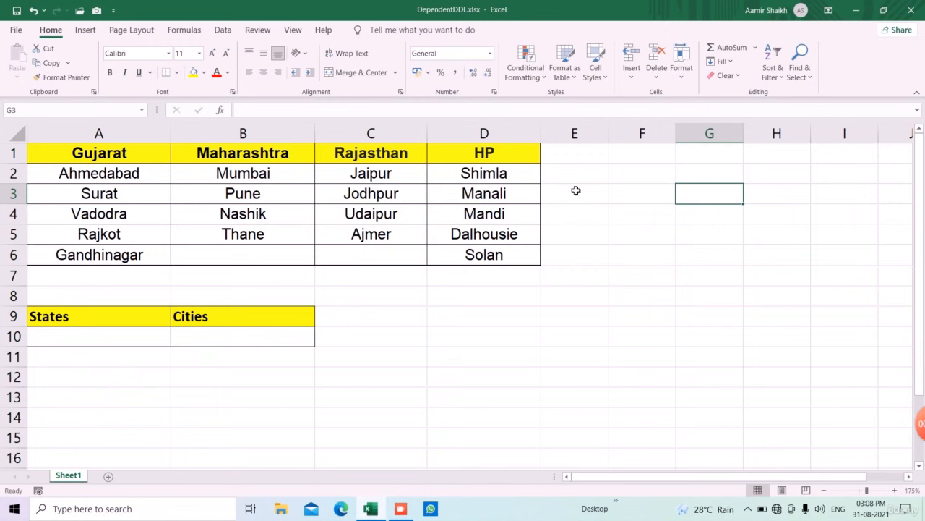
pyautogui.moveTo(719, 233); pyautogui.dragTo(718, 394)
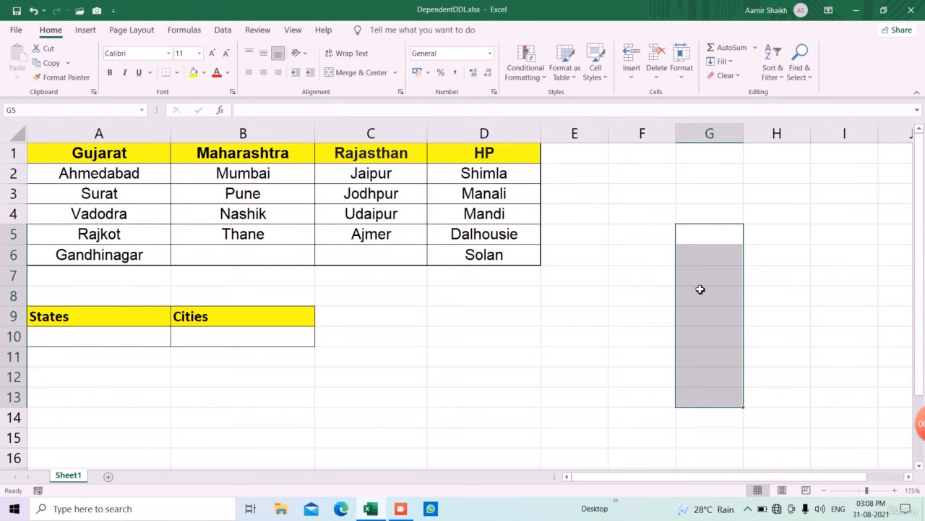
pyautogui.click(514, 295)
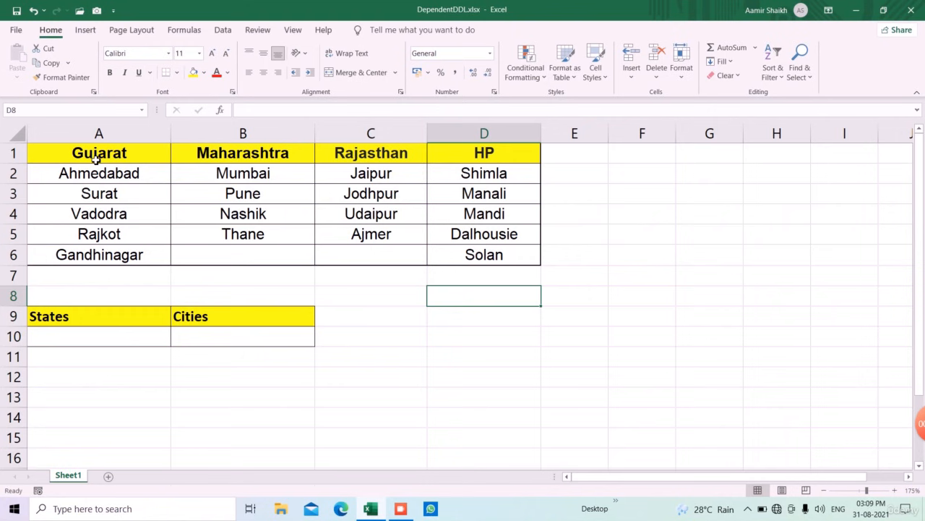
# - Select the whole state table, then each state's column of heading and cities in turn
pyautogui.click(224, 215)
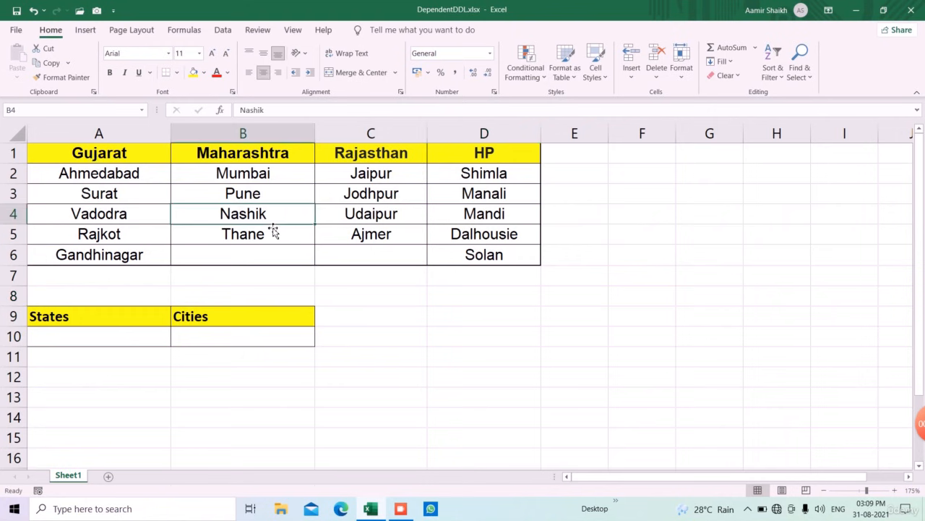
pyautogui.hotkey('ctrl', 'a')
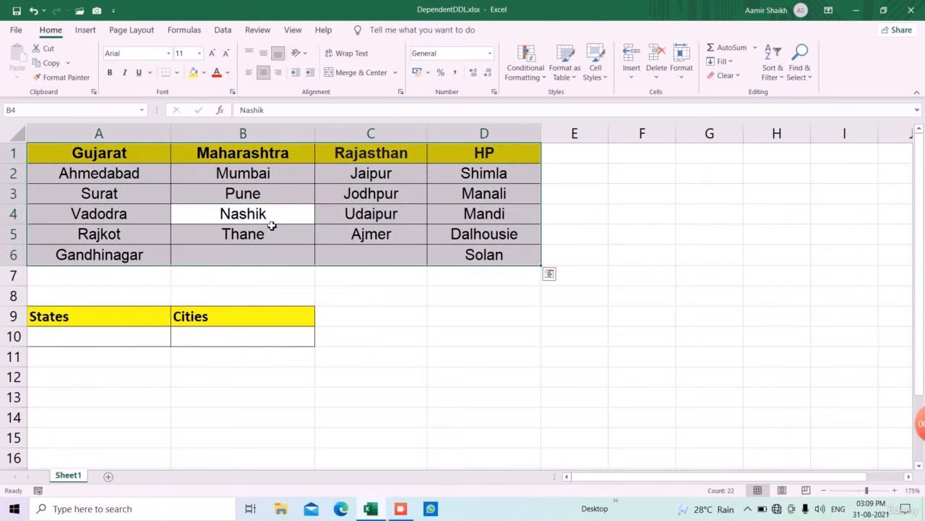
pyautogui.keyDown('ctrl'); pyautogui.click(267, 262); pyautogui.keyUp('ctrl')
pyautogui.keyDown('ctrl'); pyautogui.click(360, 257); pyautogui.keyUp('ctrl')
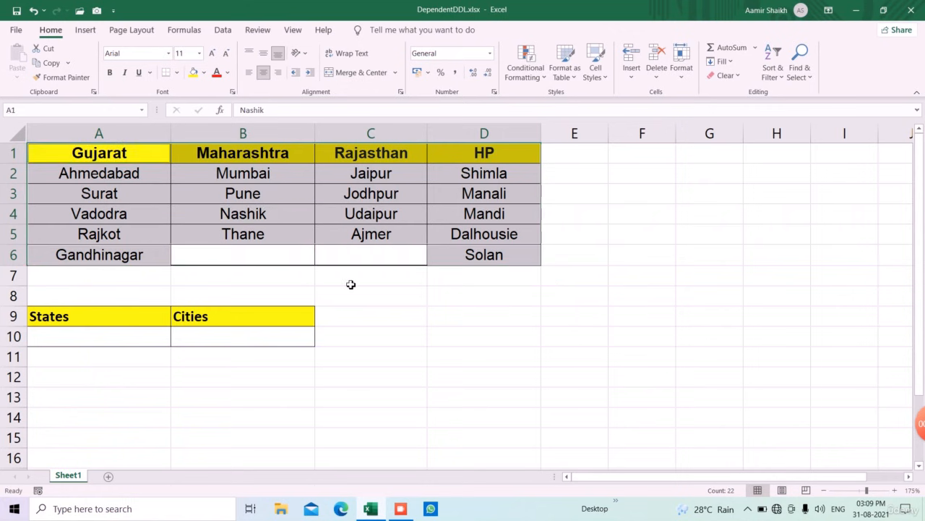
pyautogui.click(351, 284)
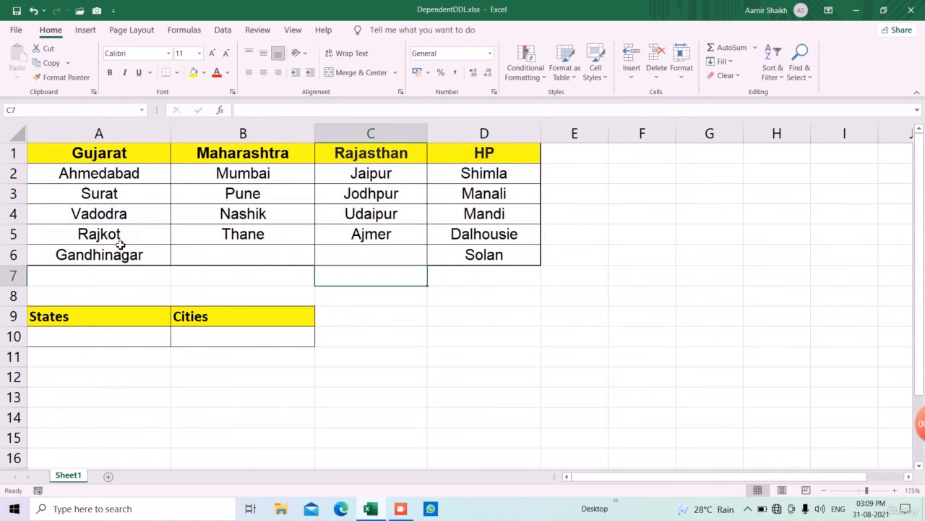
pyautogui.moveTo(130, 159); pyautogui.dragTo(132, 259)
pyautogui.moveTo(269, 156); pyautogui.dragTo(277, 240)
pyautogui.moveTo(398, 151); pyautogui.dragTo(405, 235)
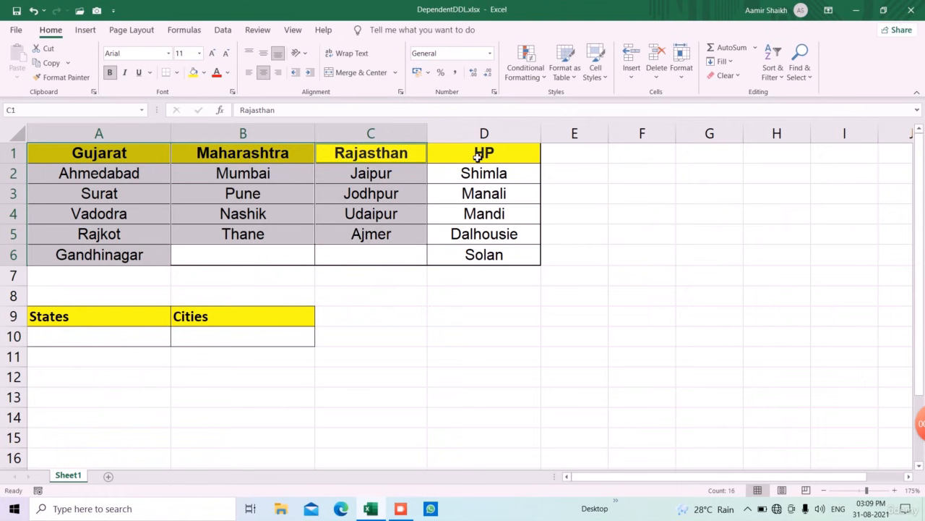
pyautogui.moveTo(477, 153); pyautogui.dragTo(483, 255)
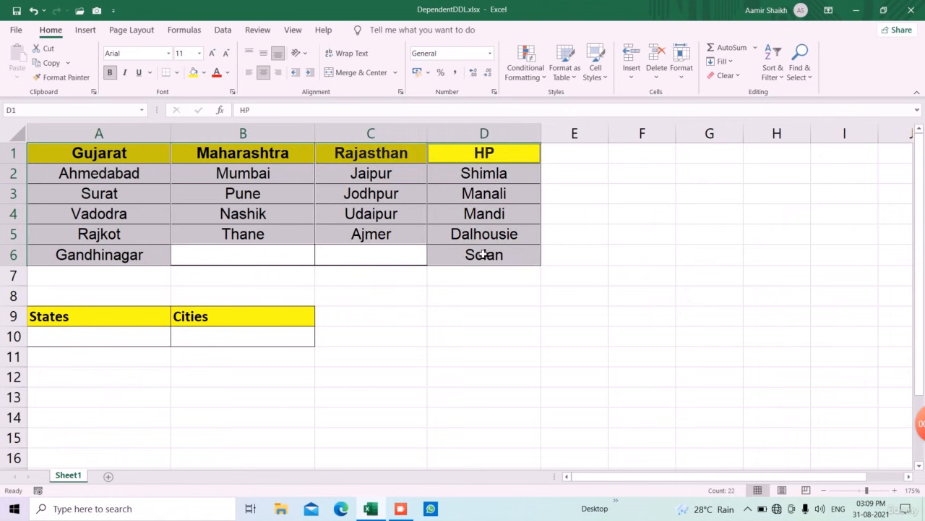
# - Create named ranges for each state's cities from the selected table, using the top-row headings as names
pyautogui.click(184, 31)
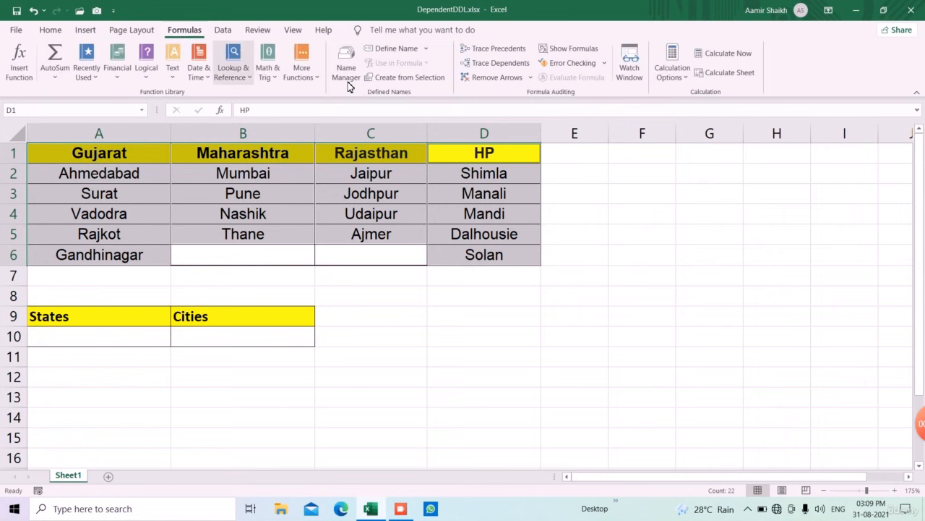
pyautogui.click(420, 82)
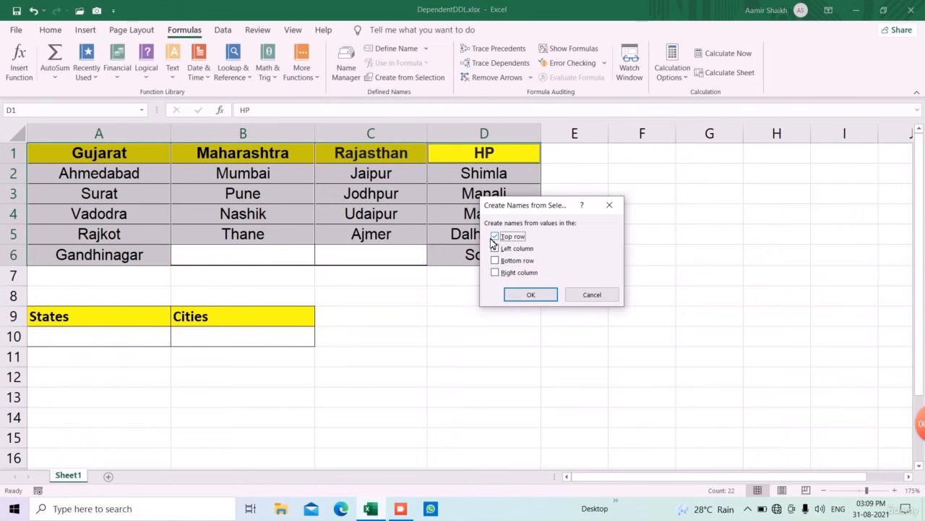
pyautogui.click(523, 295)
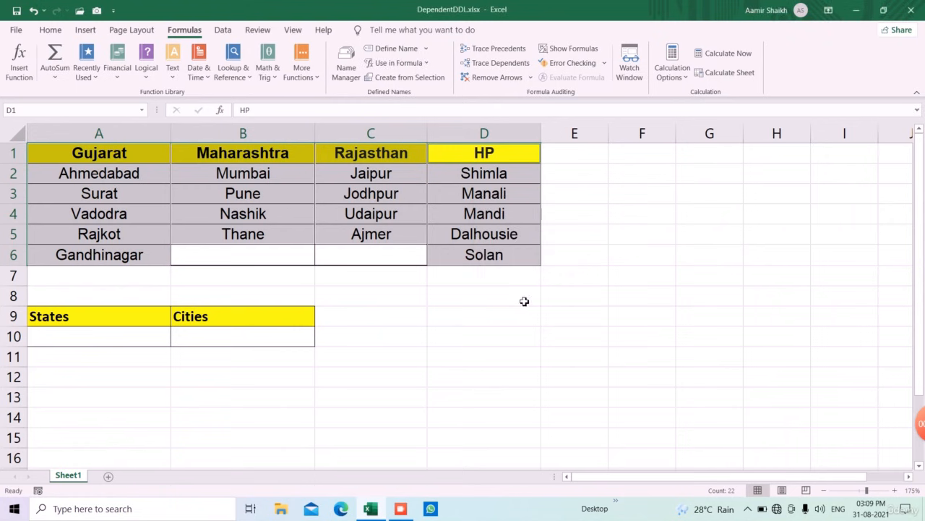
pyautogui.click(517, 304)
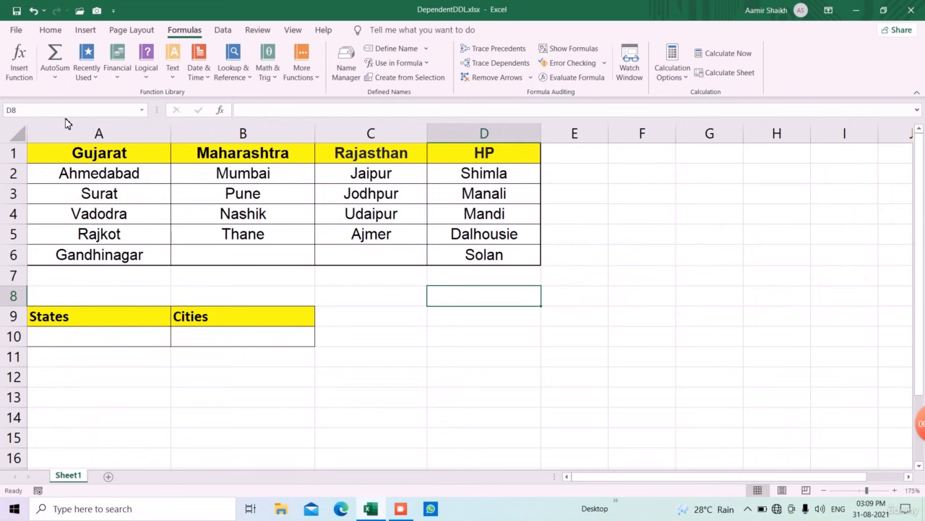
# - Check the new state named ranges by selecting each one from the Name Box list
pyautogui.click(142, 110)
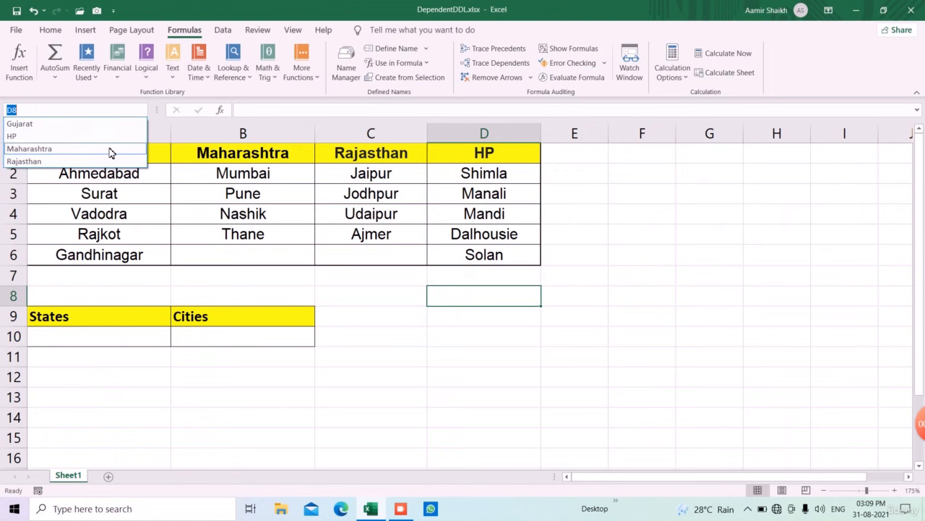
pyautogui.click(111, 149)
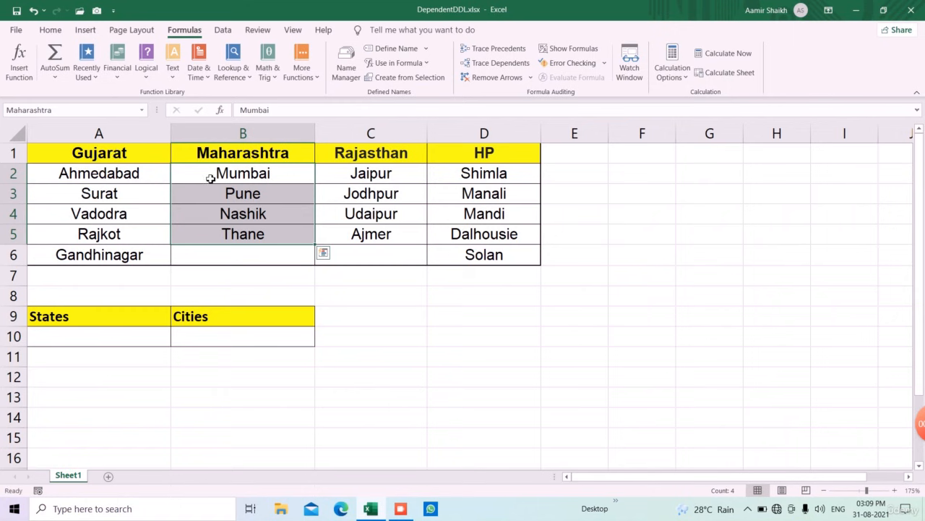
pyautogui.click(142, 110)
pyautogui.click(102, 124)
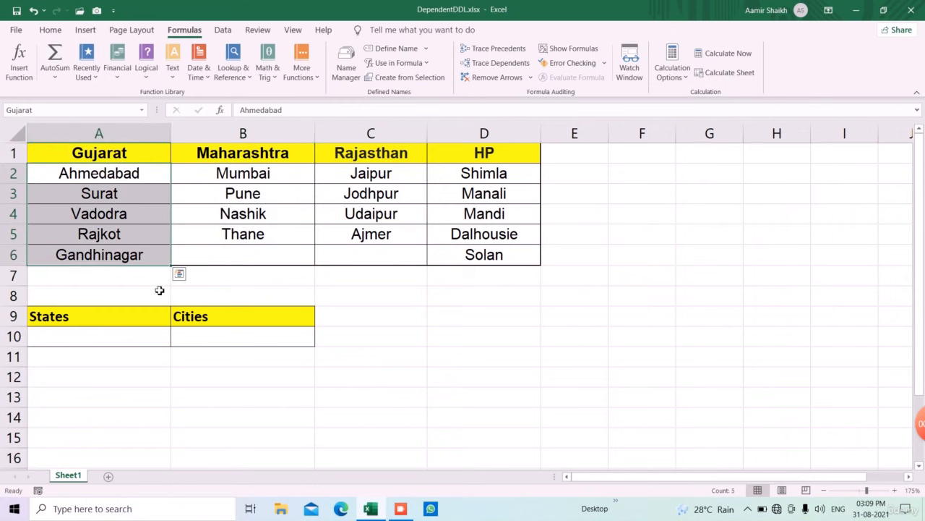
pyautogui.click(142, 111)
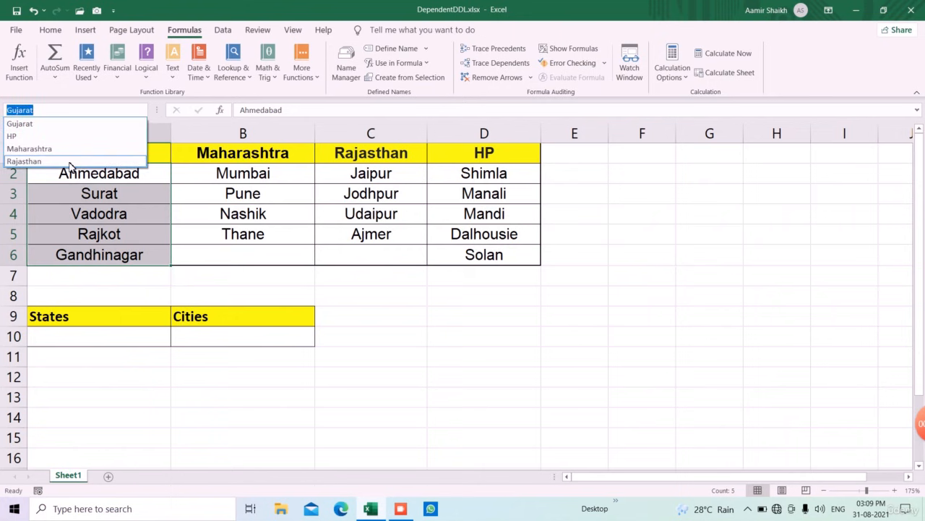
pyautogui.click(70, 162)
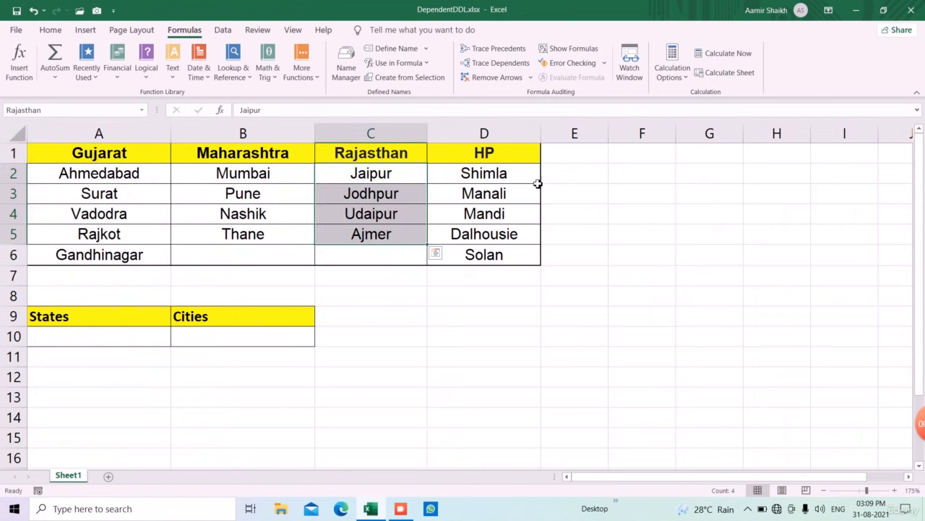
pyautogui.click(454, 323)
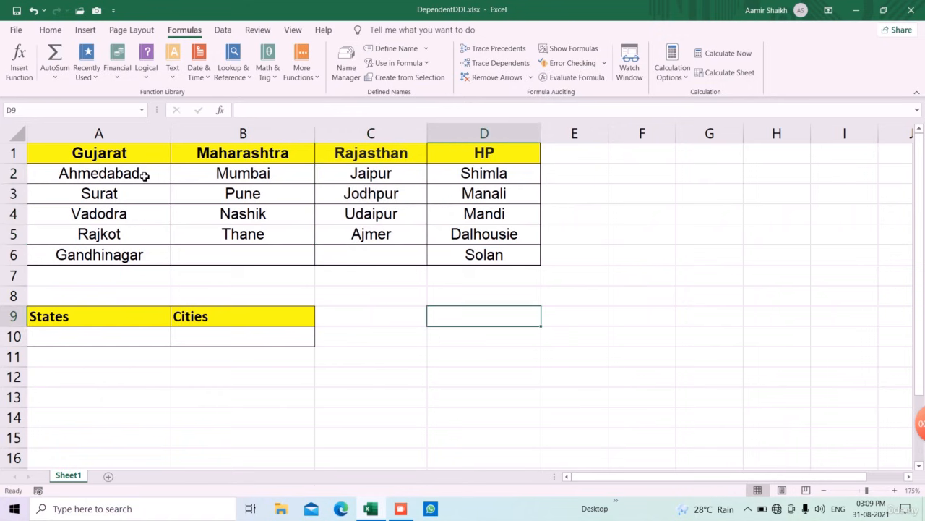
pyautogui.click(95, 158)
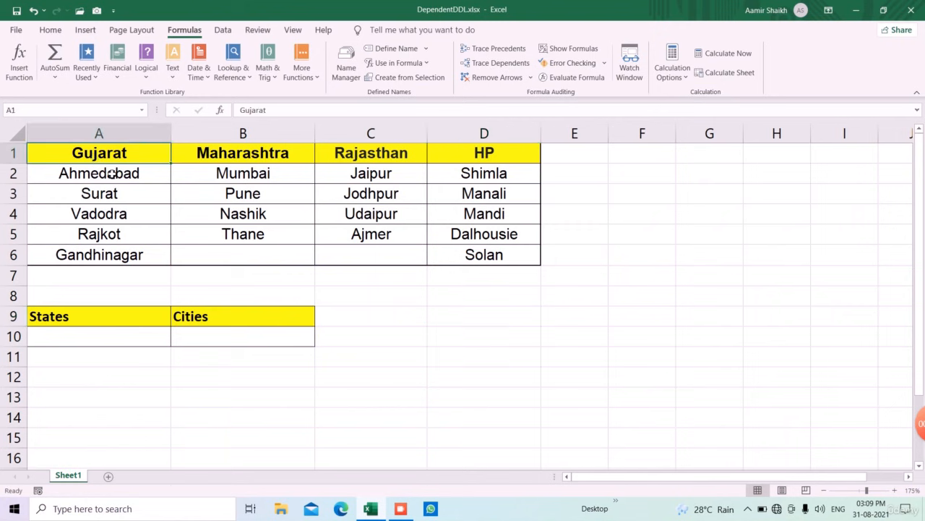
pyautogui.moveTo(110, 174); pyautogui.dragTo(112, 259)
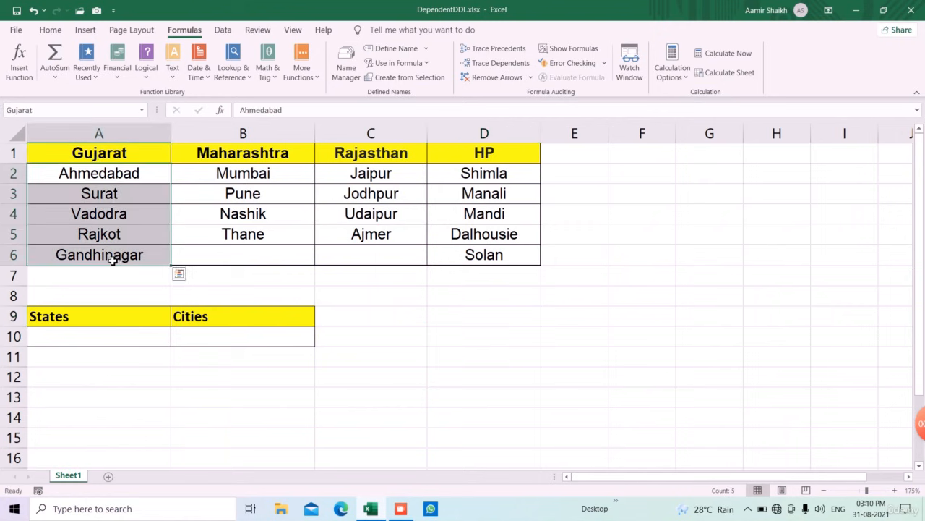
# - Add a List data validation drop-down to cell A10 sourced from the state headings A1:D1, and pick Maharashtra
pyautogui.click(133, 380)
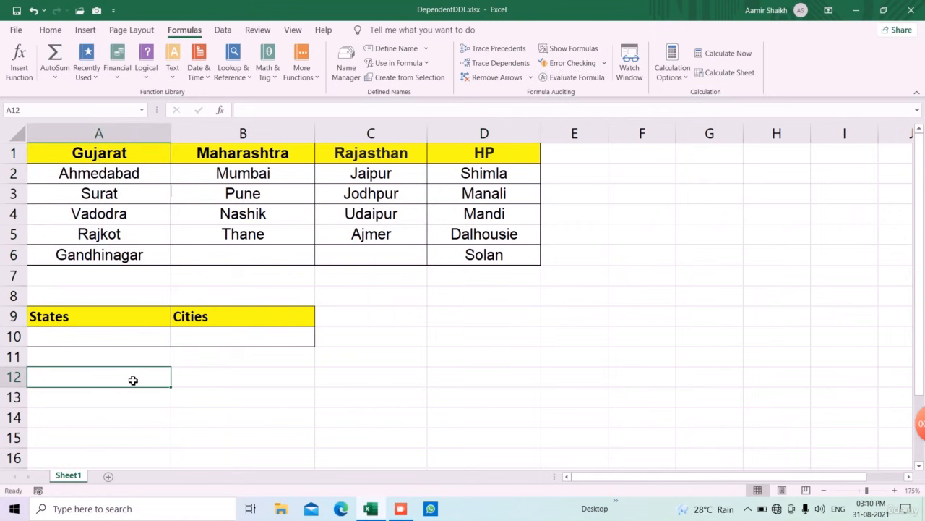
pyautogui.click(131, 340)
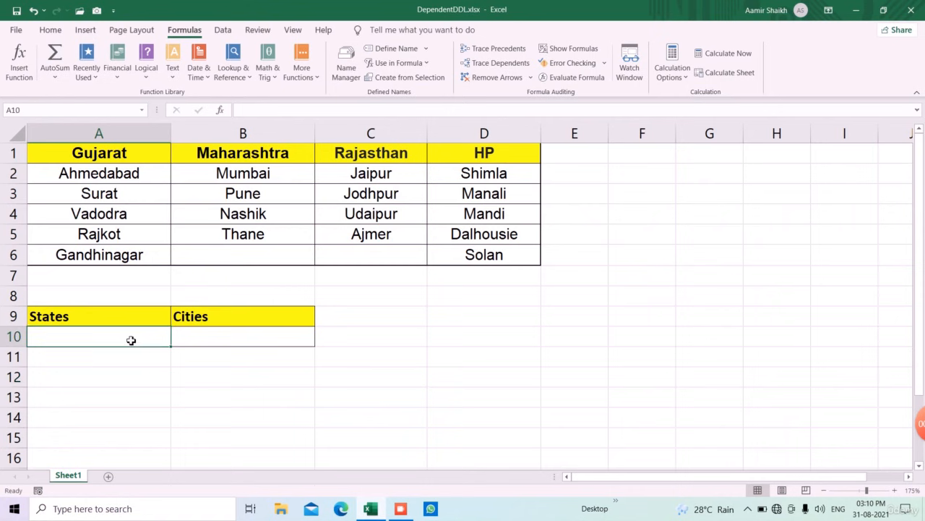
pyautogui.click(223, 30)
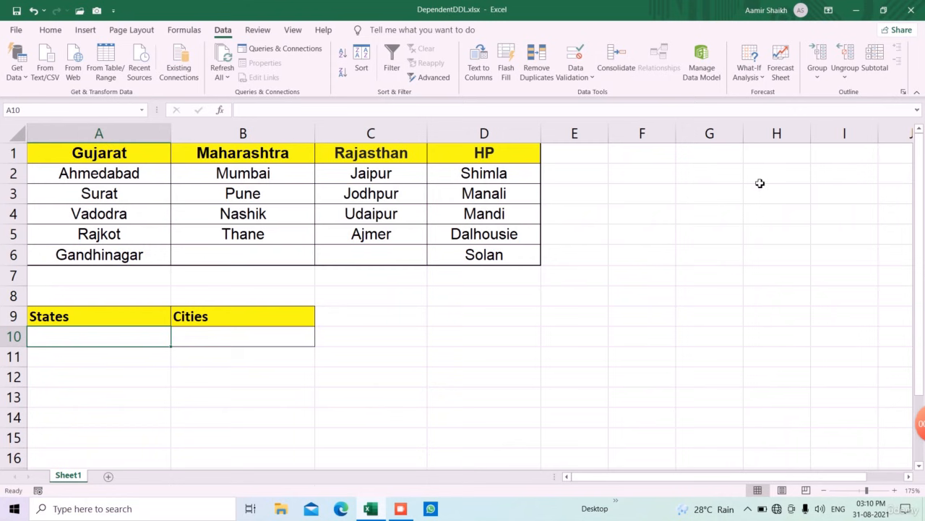
pyautogui.click(576, 73)
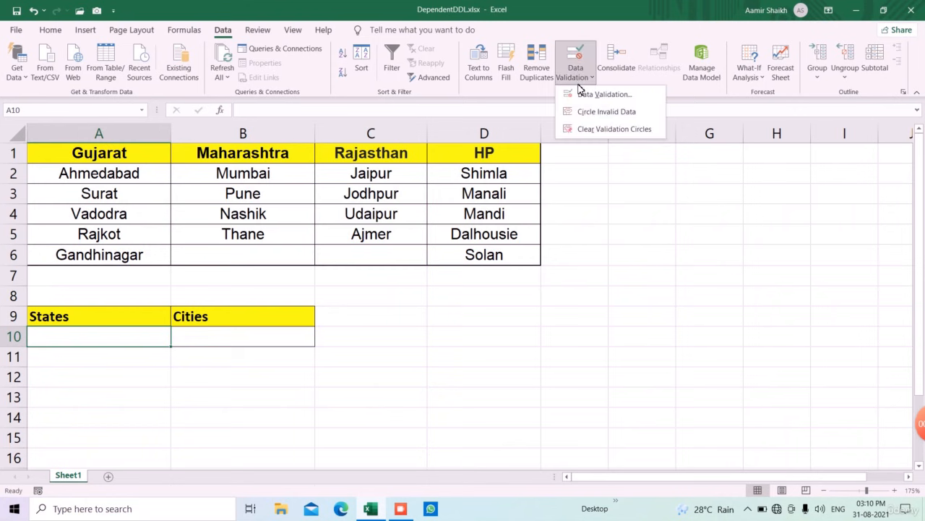
pyautogui.click(583, 94)
pyautogui.click(480, 223)
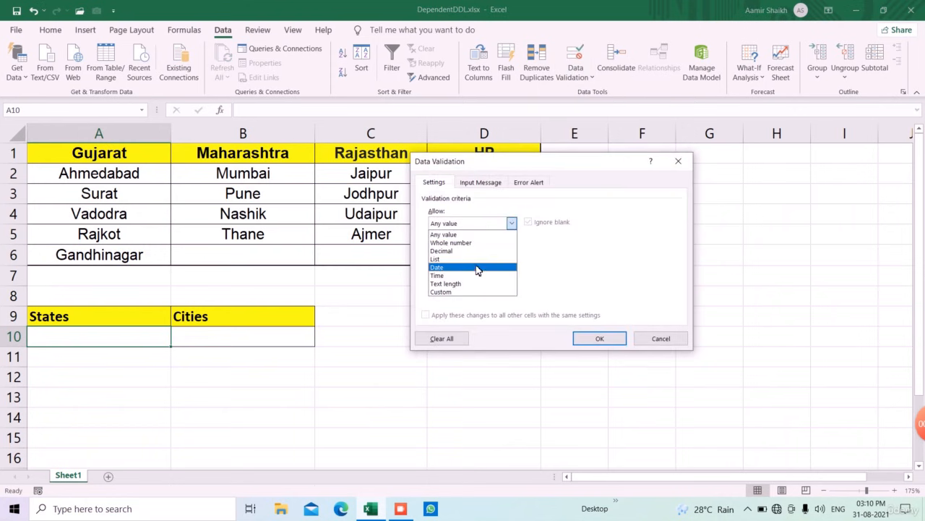
pyautogui.click(462, 259)
pyautogui.moveTo(547, 164); pyautogui.dragTo(732, 184)
pyautogui.click(694, 294)
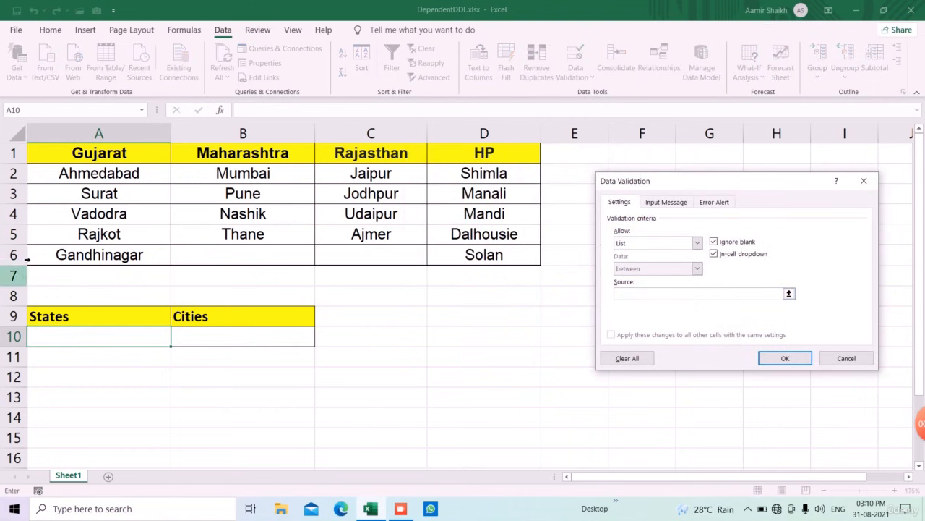
pyautogui.moveTo(99, 153); pyautogui.dragTo(475, 175)
pyautogui.click(777, 358)
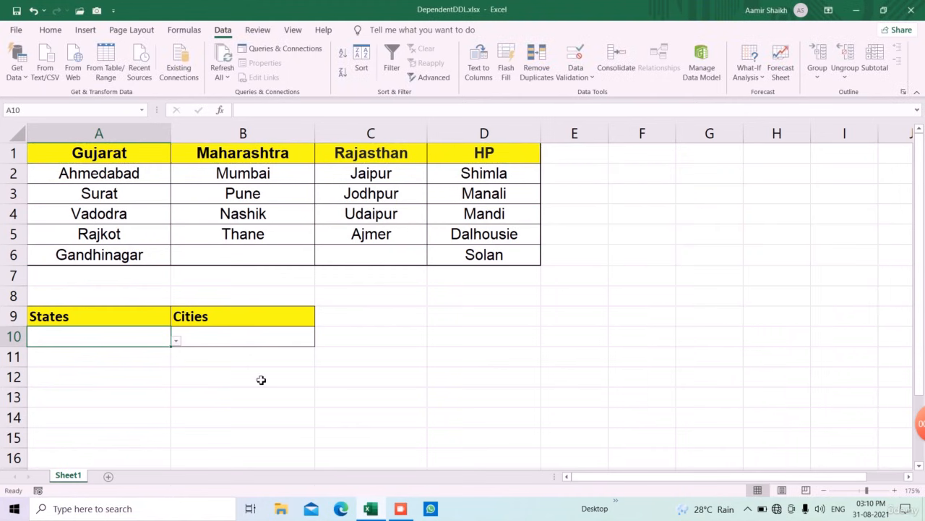
pyautogui.click(176, 340)
pyautogui.click(137, 373)
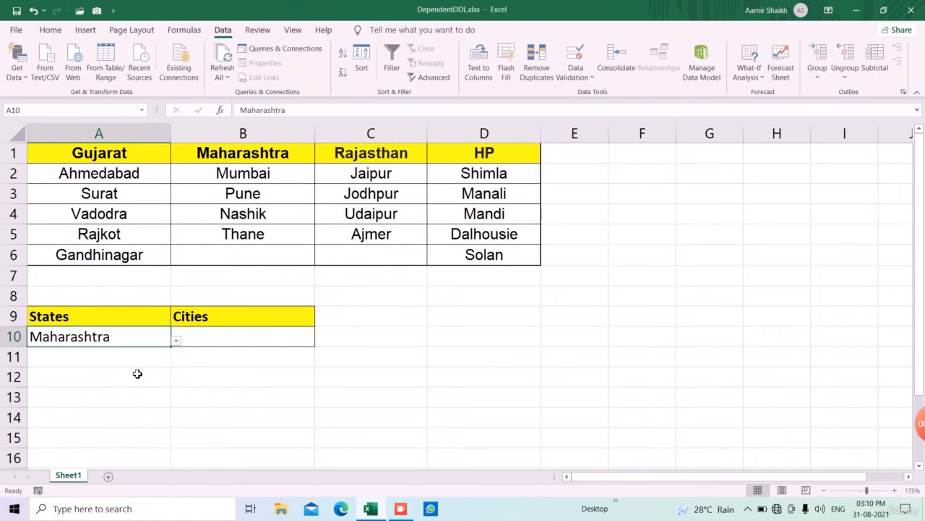
# - Add a dependent List drop-down to cell B10 with source =INDIRECT($A$10), and pick Pune from it
pyautogui.click(237, 343)
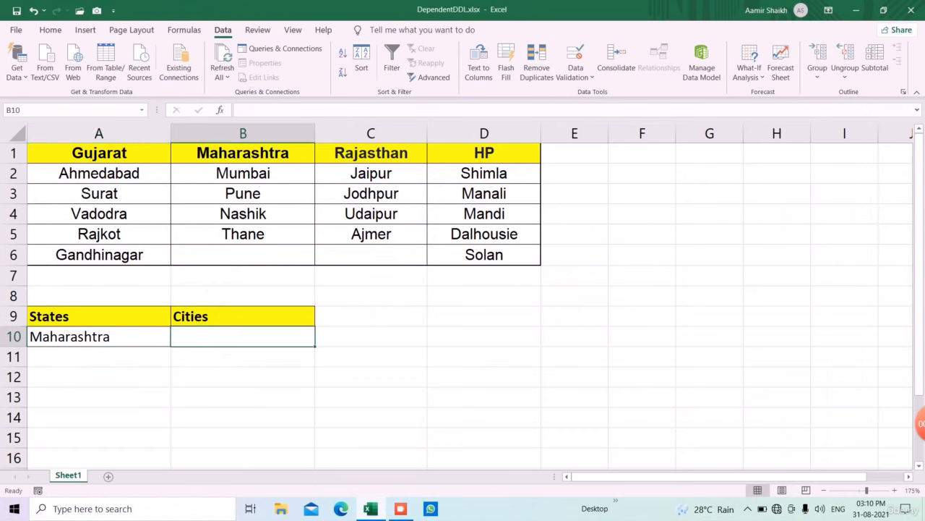
pyautogui.click(573, 72)
pyautogui.click(582, 107)
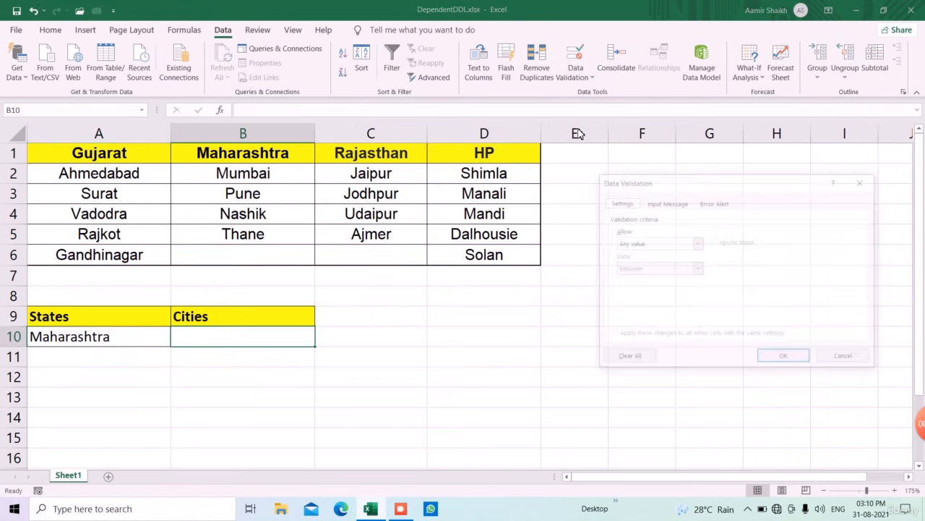
pyautogui.click(629, 246)
pyautogui.click(641, 284)
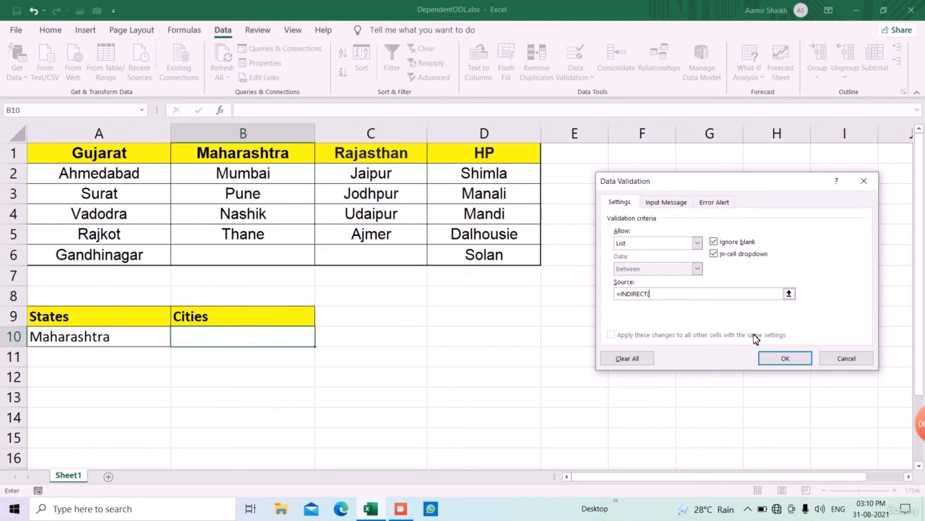
pyautogui.click(130, 339)
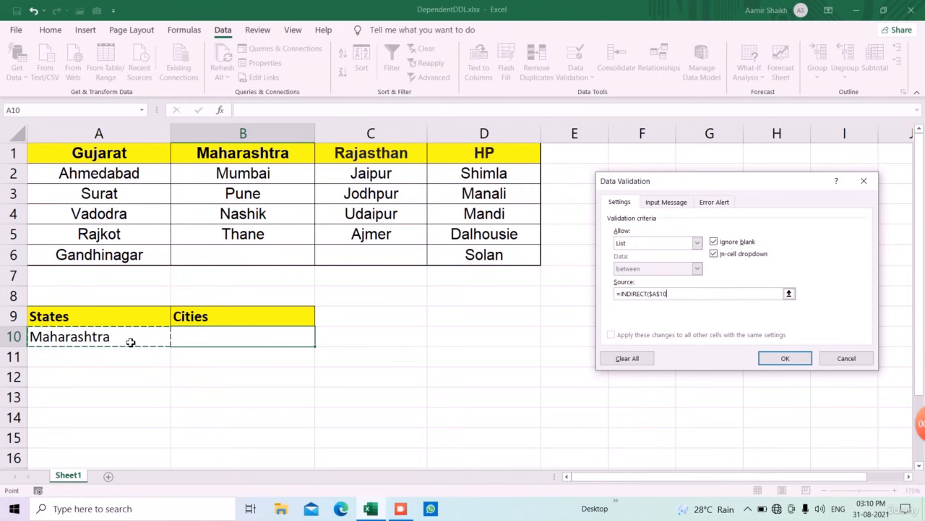
pyautogui.write(')')
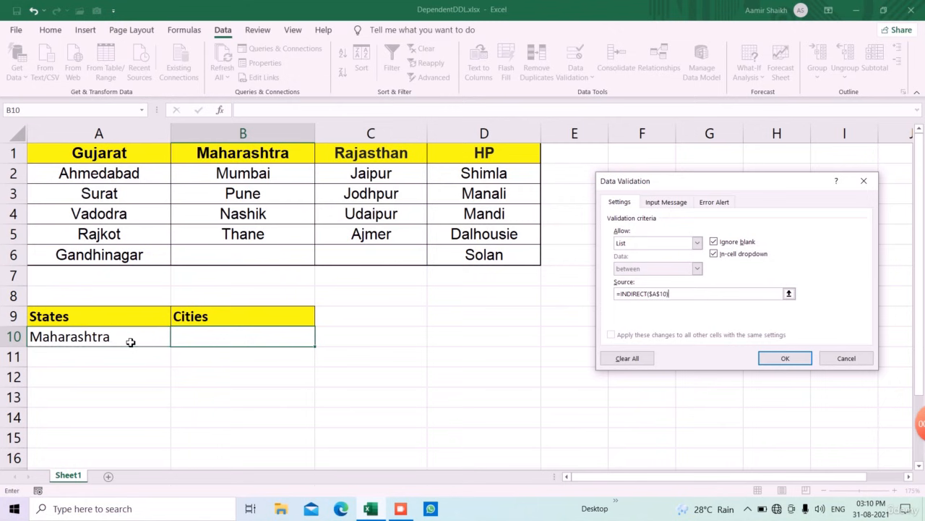
pyautogui.click(767, 362)
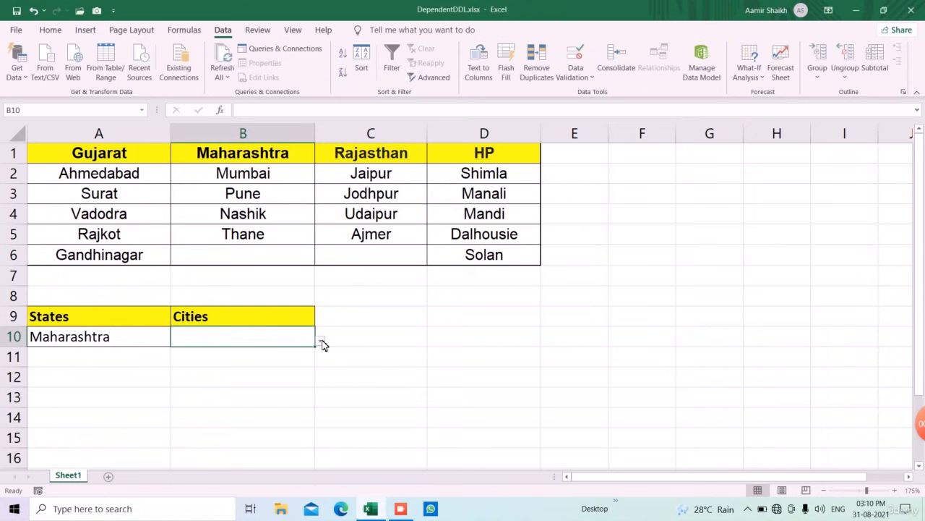
pyautogui.click(321, 343)
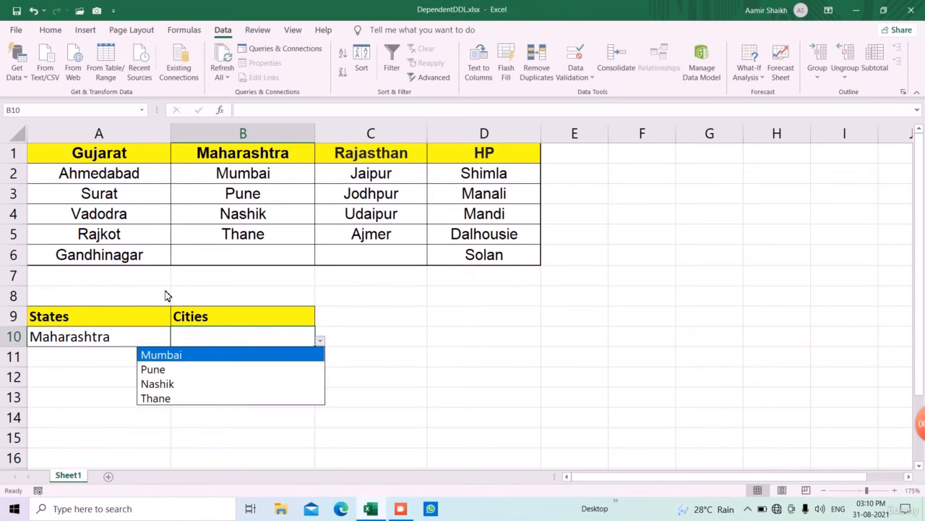
pyautogui.click(165, 369)
# - Switch the state in A10 to Rajasthan and pick Jodhpur as the city in B10
pyautogui.click(168, 337)
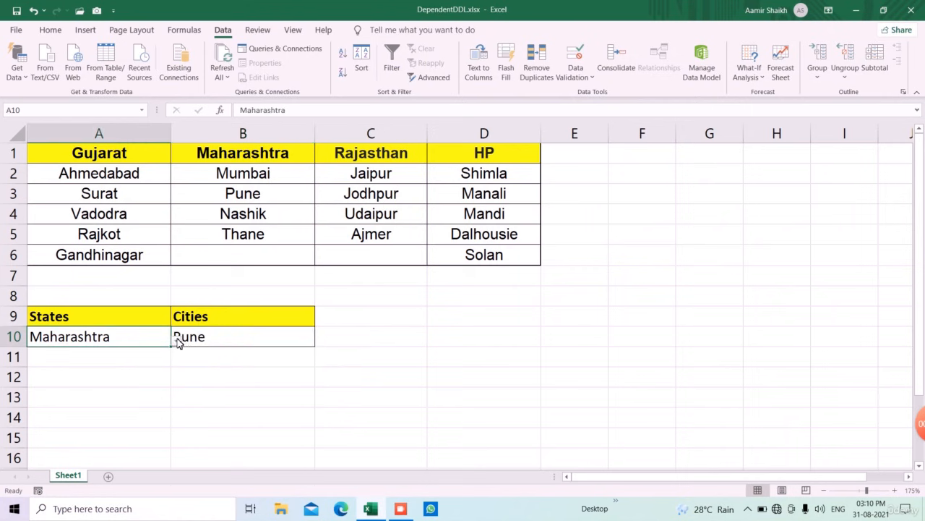
pyautogui.click(176, 342)
pyautogui.click(132, 382)
pyautogui.click(221, 338)
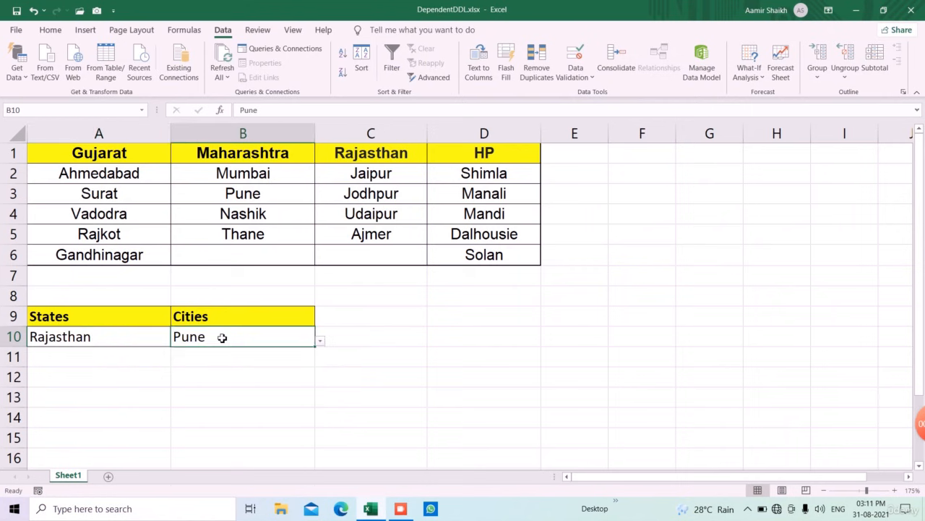
pyautogui.click(319, 343)
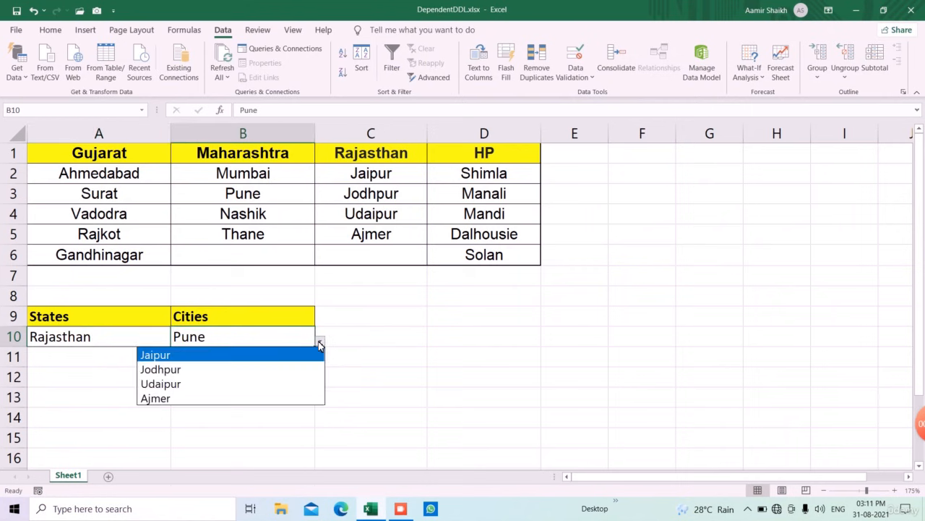
pyautogui.click(235, 377)
# - Switch the state in A10 to Gujarat and pick Ahmedabad as the city in B10
pyautogui.click(156, 341)
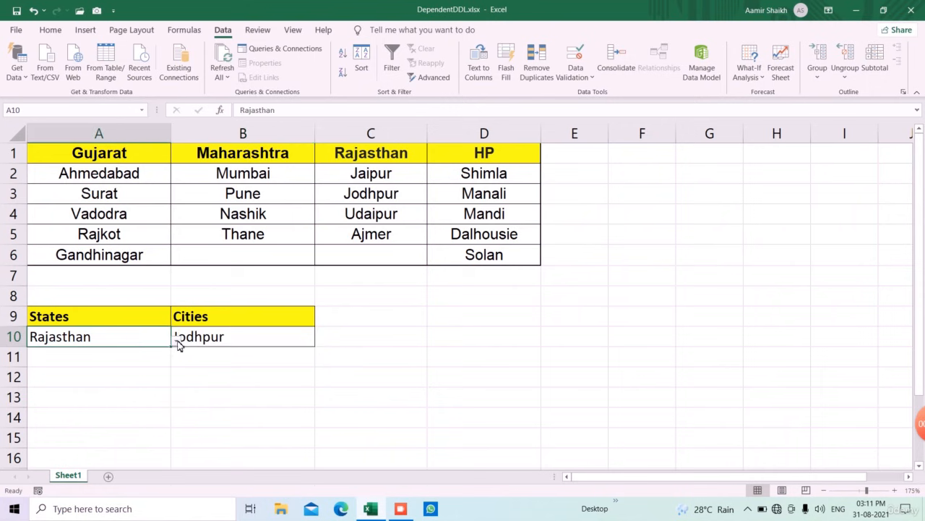
pyautogui.click(177, 343)
pyautogui.click(129, 356)
pyautogui.click(288, 339)
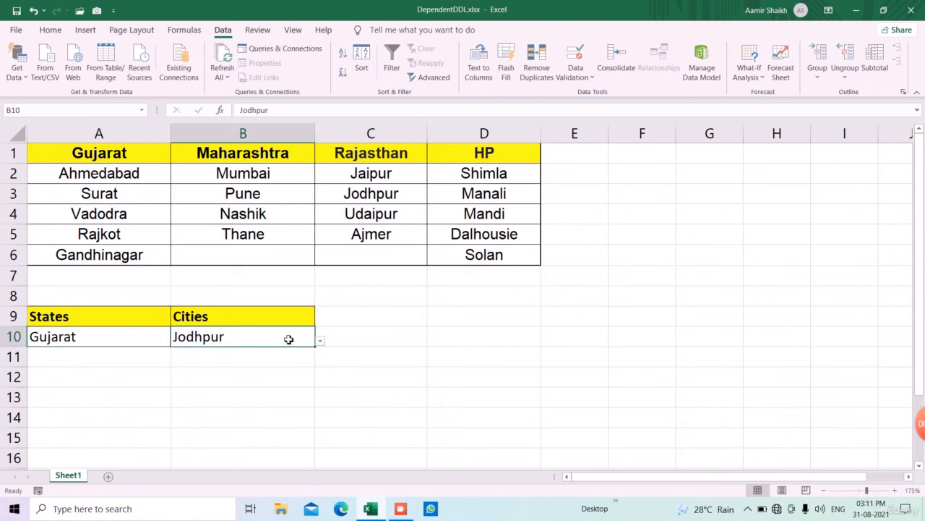
pyautogui.click(320, 340)
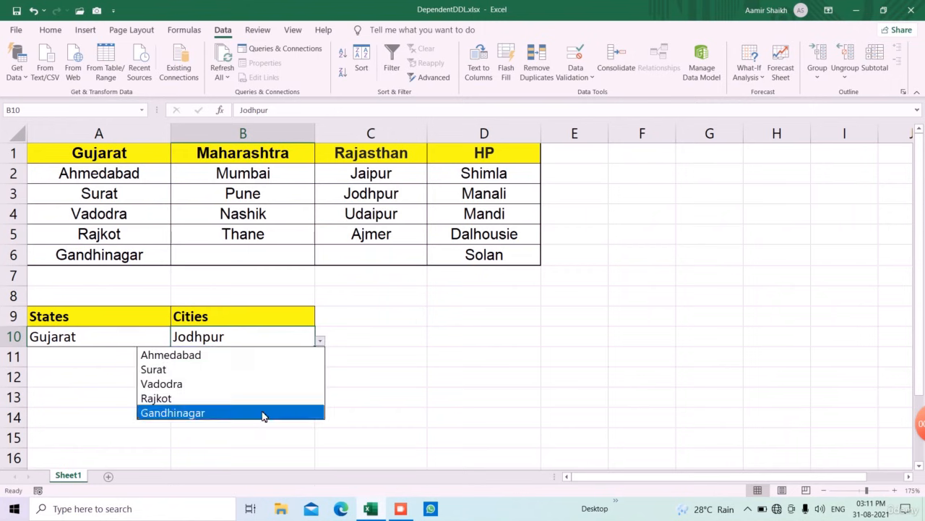
pyautogui.click(239, 357)
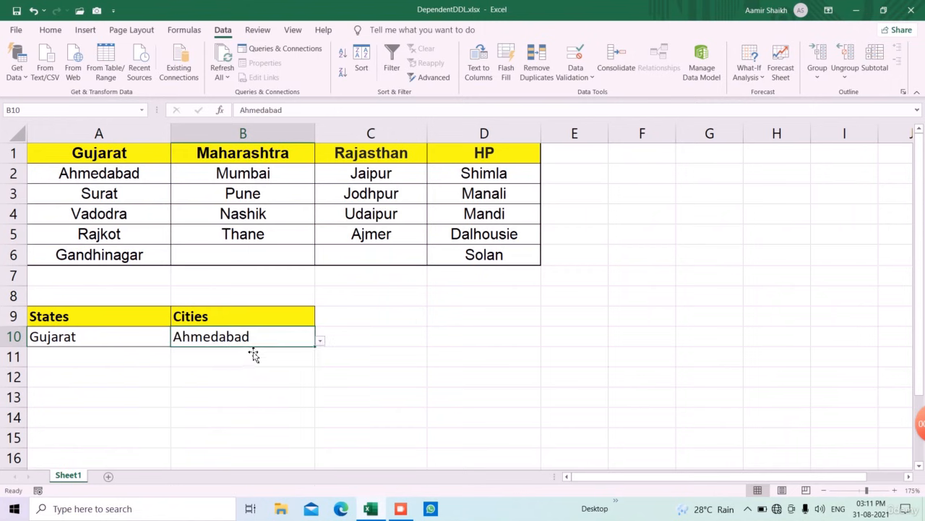